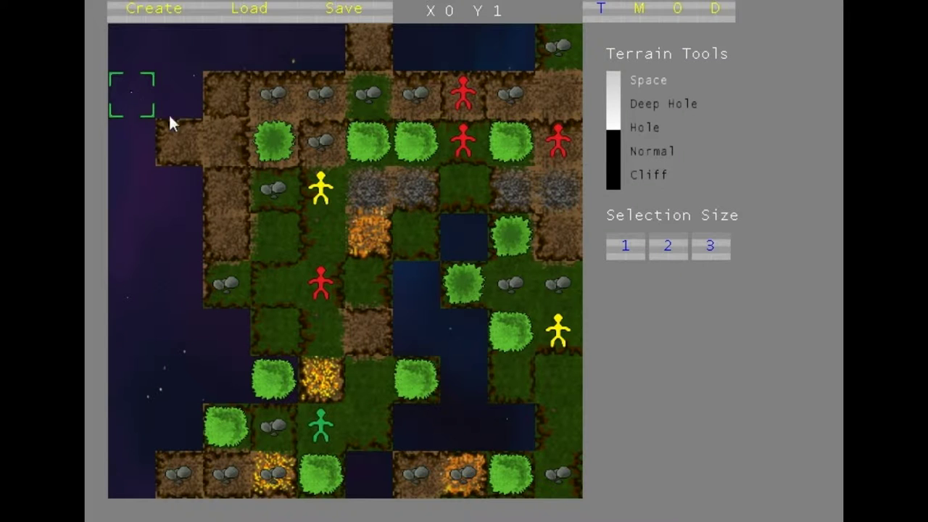
Step: Examine the terrain east of the map's starting corner, up to seven columns away and back
click(207, 116)
click(205, 123)
click(220, 190)
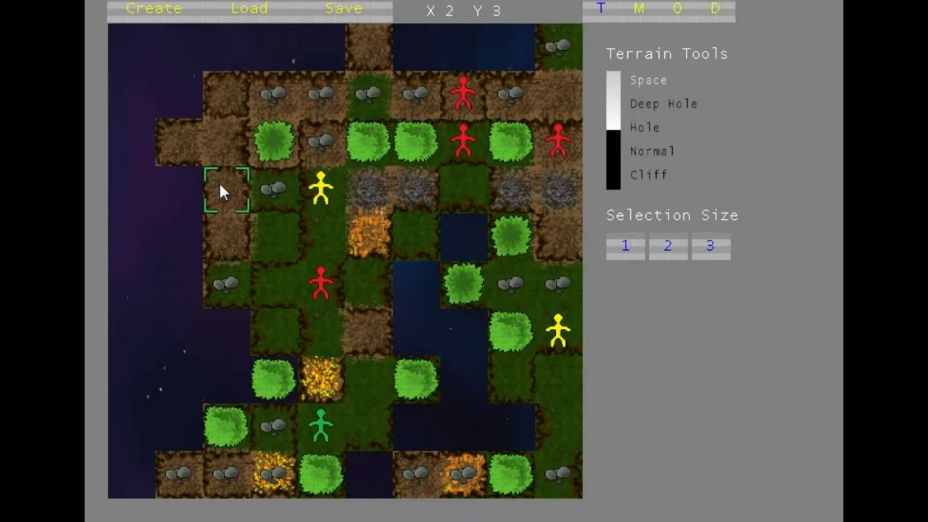
key(Right)
key(Right)
key(Right)
key(Right)
key(Right)
key(Right)
key(Right)
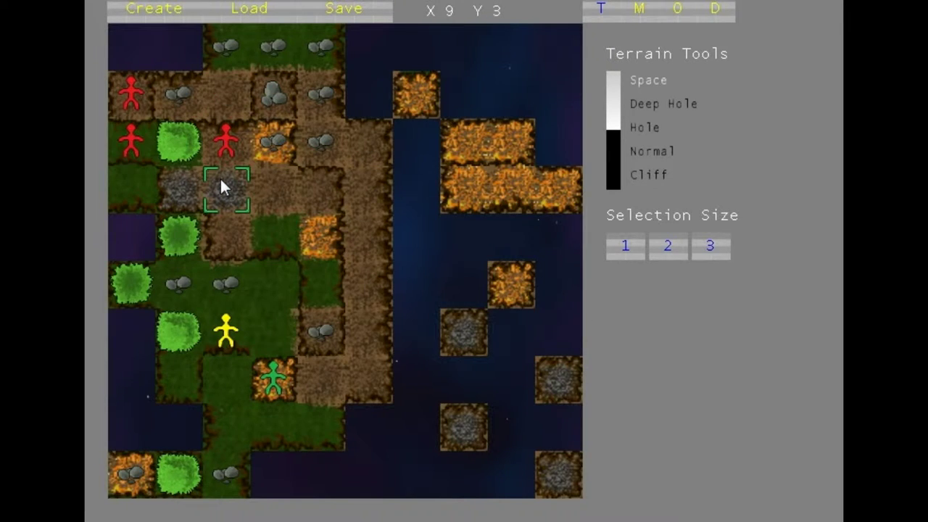
key(Left)
key(Left)
key(Left)
key(Left)
key(Left)
key(Left)
key(Left)
key(Right)
key(Right)
key(Right)
key(Right)
key(Right)
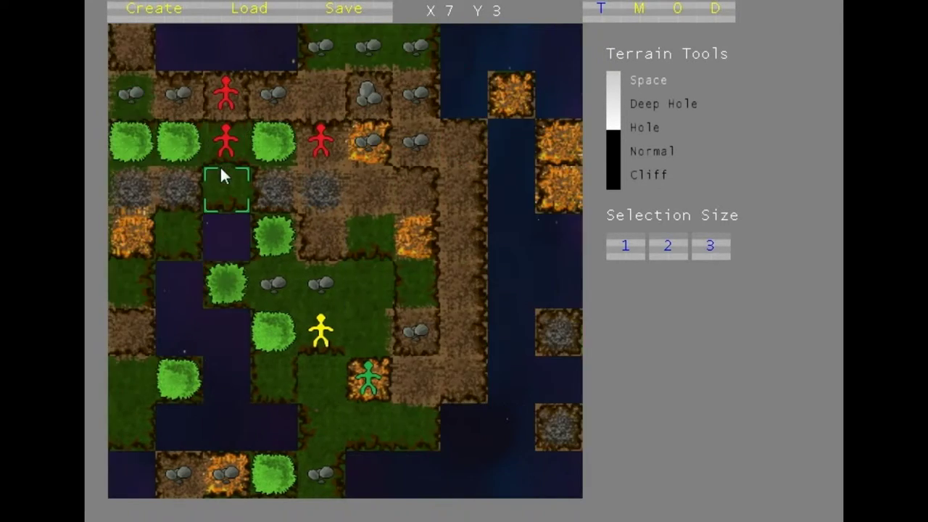
key(Left)
key(Left)
key(Left)
key(Left)
key(Left)
Step: Examine the western edge of the map eleven rows to the south and come back to the first row
click(219, 163)
key(Down)
key(Down)
key(Down)
key(Down)
key(Down)
key(Down)
key(Down)
key(Down)
key(Down)
key(Down)
key(Down)
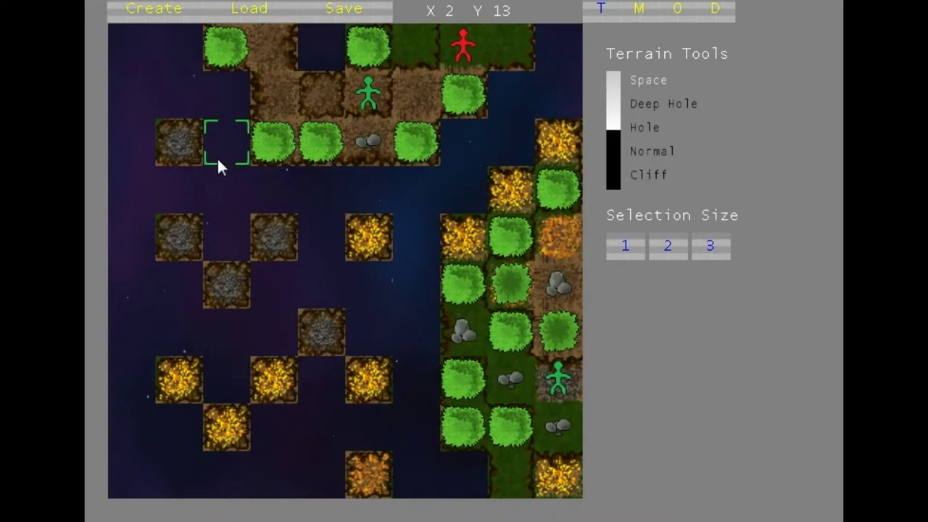
key(Up)
key(Up)
key(Up)
key(Up)
key(Up)
key(Up)
key(Up)
key(Up)
key(Up)
key(Up)
key(Up)
Step: Survey the northern part of the map farther east, and a few rows south of the starting corner
key(Right)
key(Right)
key(Right)
key(Right)
key(Right)
key(Right)
key(Right)
key(Right)
key(Right)
key(Right)
key(Right)
key(Right)
key(Right)
key(Right)
key(Right)
key(Right)
key(Left)
key(Left)
key(Left)
key(Left)
key(Left)
key(Left)
key(Left)
key(Left)
key(Left)
key(Left)
key(Left)
key(Left)
key(Left)
key(Left)
key(Left)
key(Left)
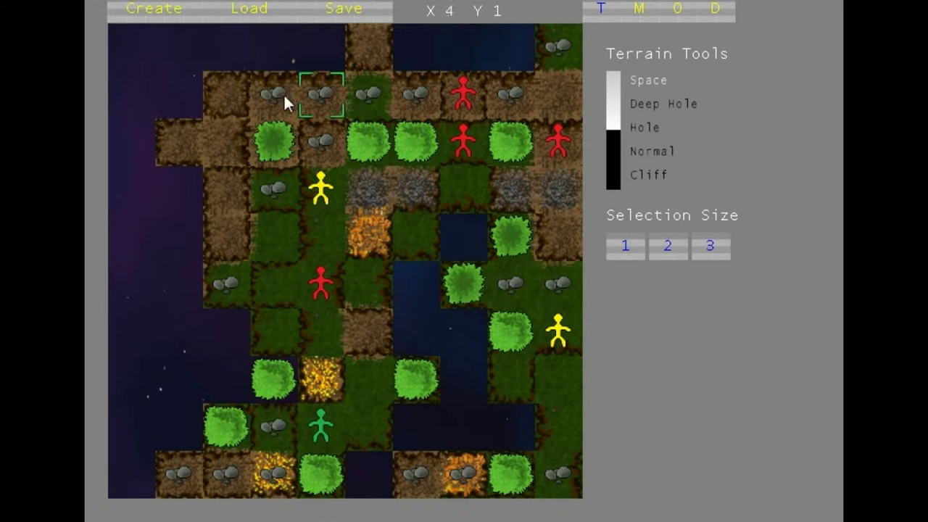
key(Down)
key(Down)
key(Down)
key(Down)
key(Up)
key(Up)
key(Up)
key(Up)
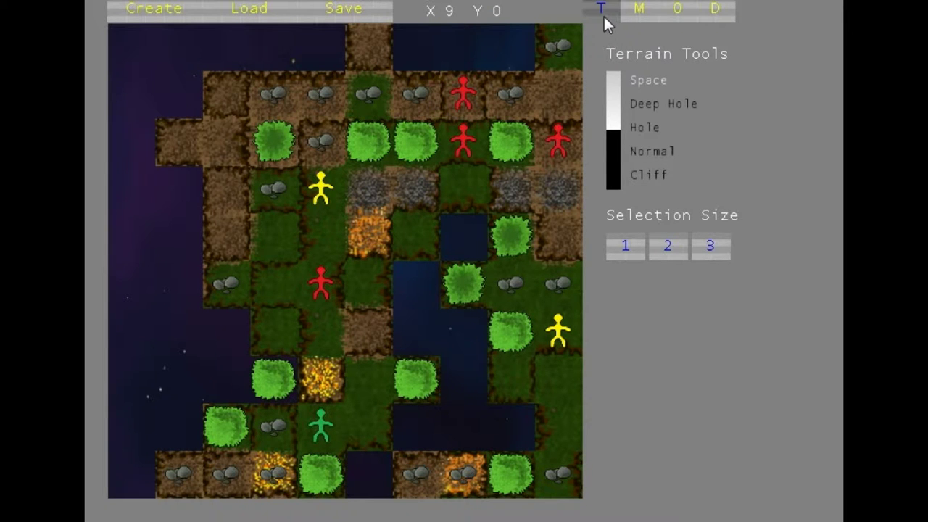
Step: Review the Material Tools, the Object Tools and the Map Details of the map
click(647, 10)
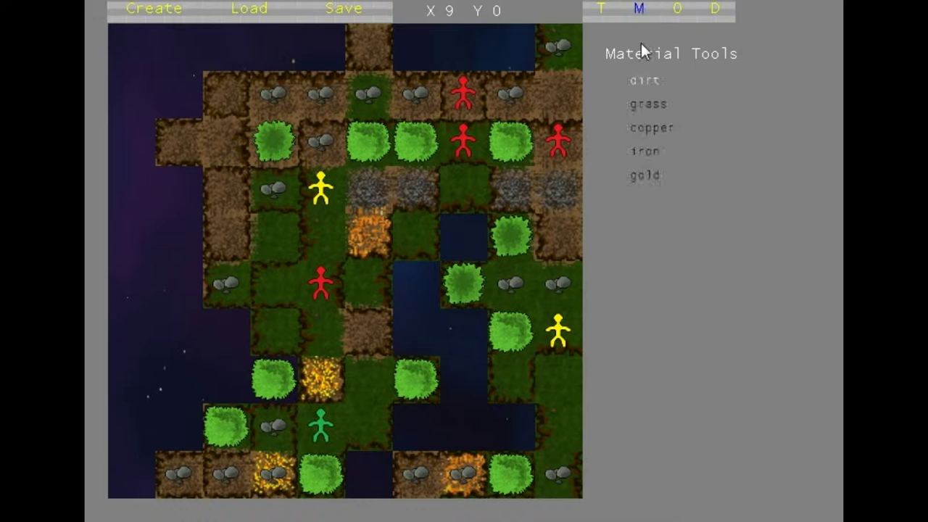
click(678, 12)
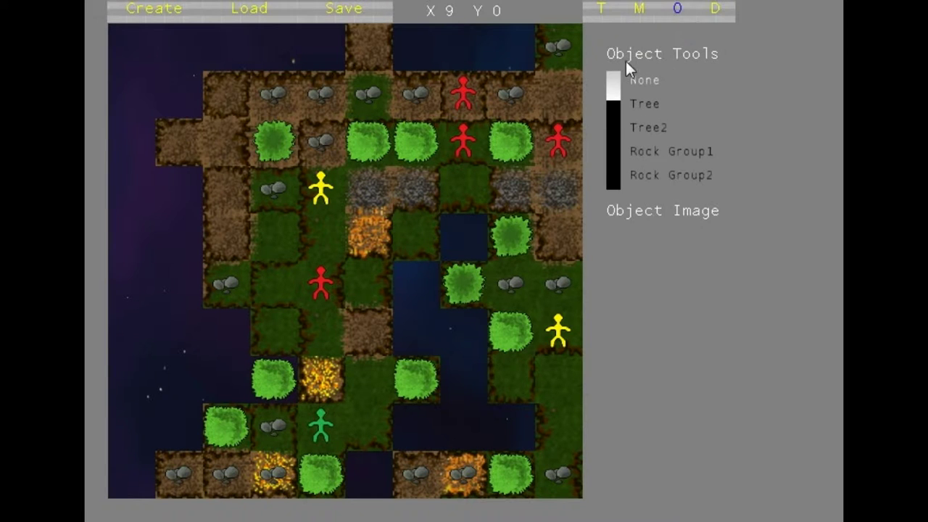
click(704, 14)
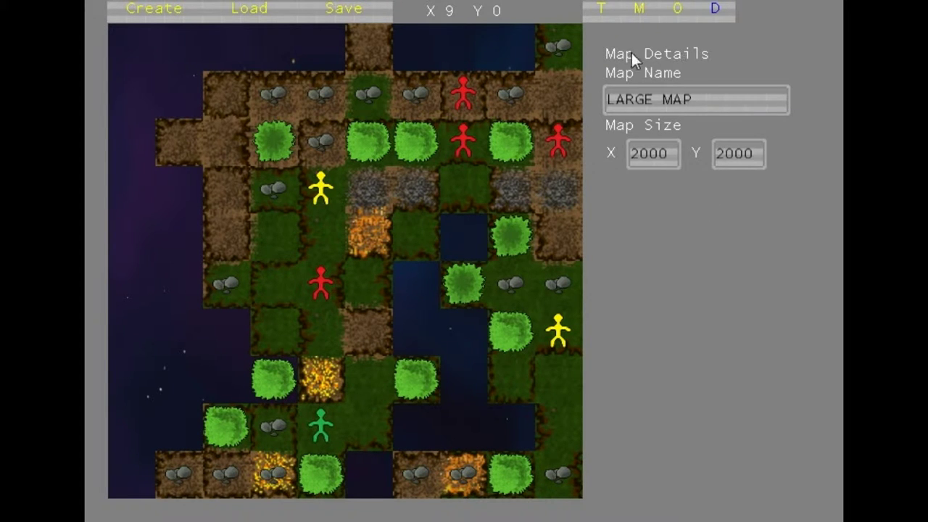
Step: Set the dirt tiles at X 5 Y 0 and X 1 Y 2 to Space terrain, and the tile at X 9 Y 3 to Hole
click(599, 10)
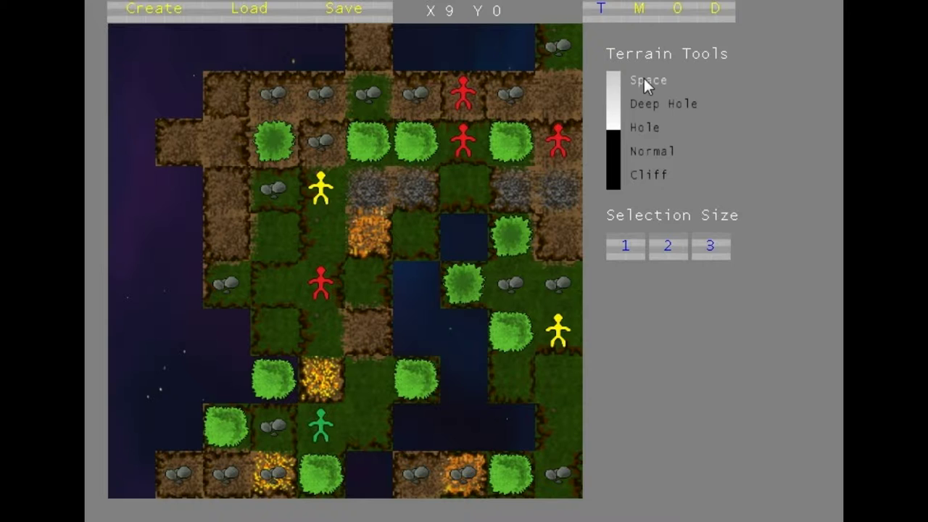
click(367, 48)
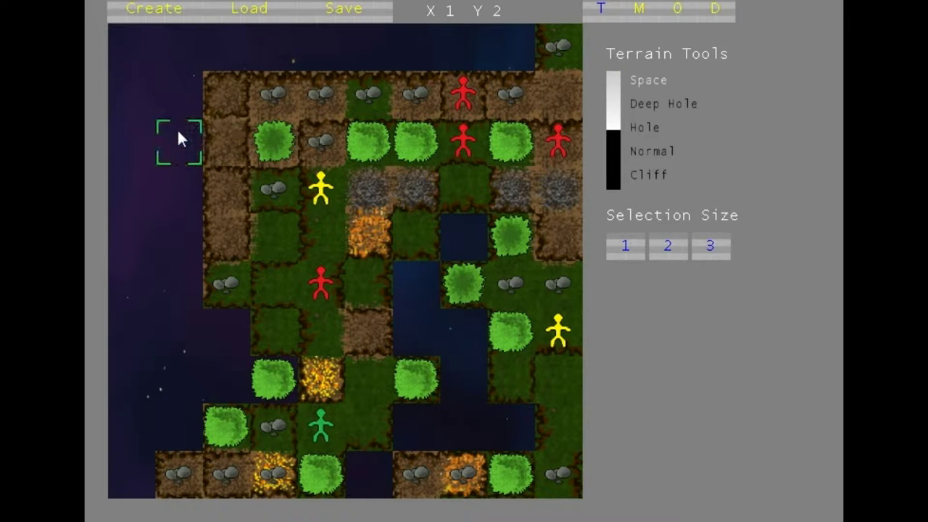
click(177, 128)
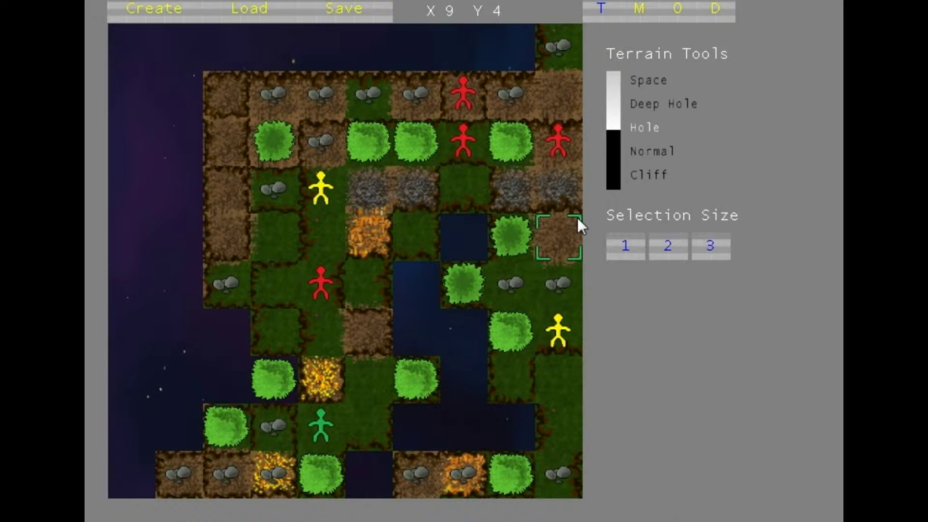
click(557, 194)
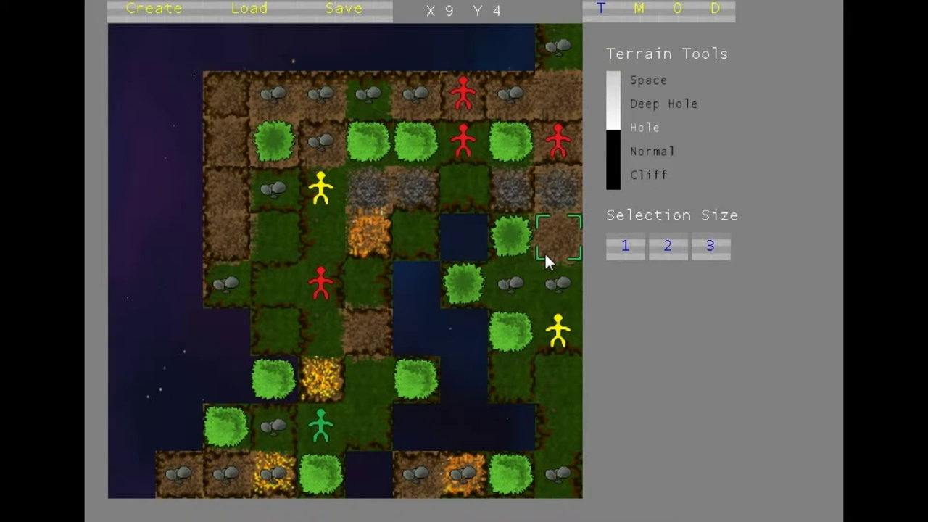
Step: Inspect how the terrain tiles border each other in the eastern and southern parts of the map
key(Right)
key(Right)
key(Right)
key(Right)
key(Right)
key(Right)
key(Right)
key(Right)
key(Right)
key(Left)
key(Left)
key(Left)
key(Left)
key(Left)
key(Left)
key(Left)
key(Down)
key(Down)
key(Down)
key(Down)
key(Down)
key(Down)
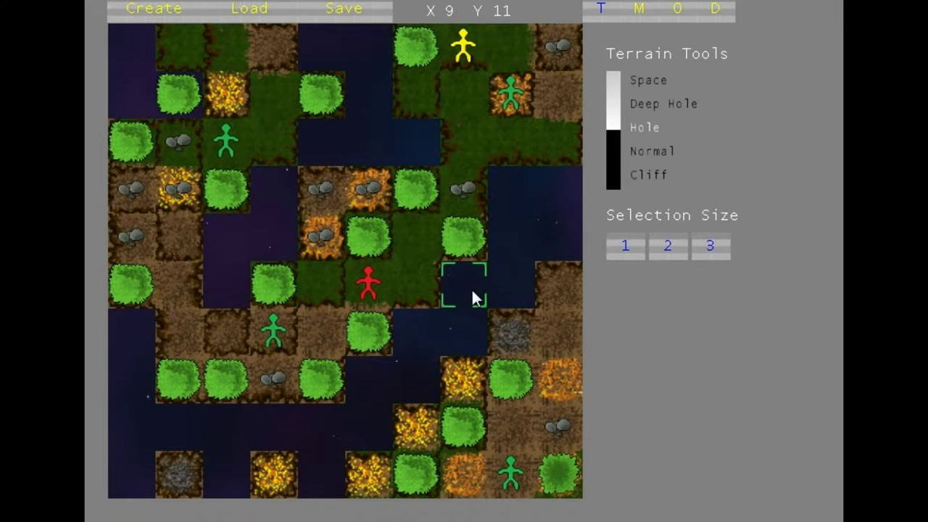
key(Up)
key(Up)
key(Up)
key(Up)
key(Up)
key(Up)
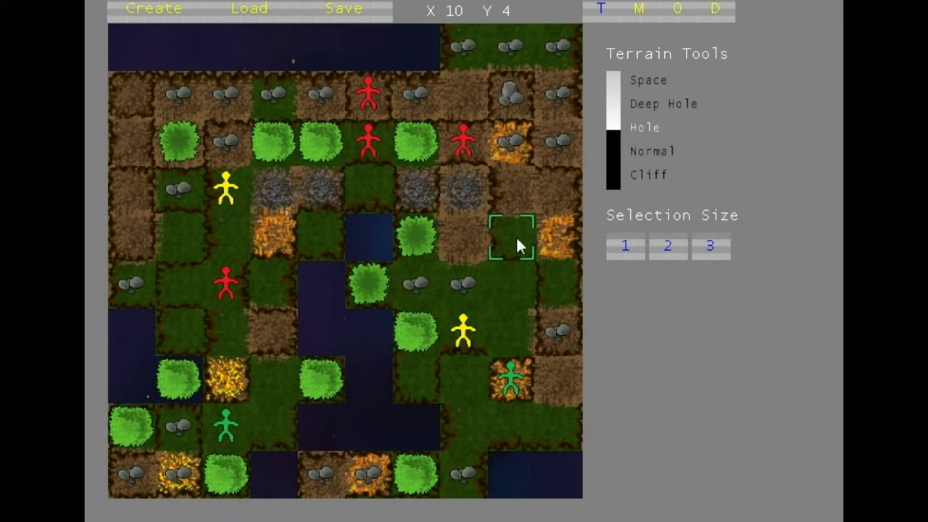
key(Right)
key(Right)
key(Right)
key(Right)
key(Right)
key(Right)
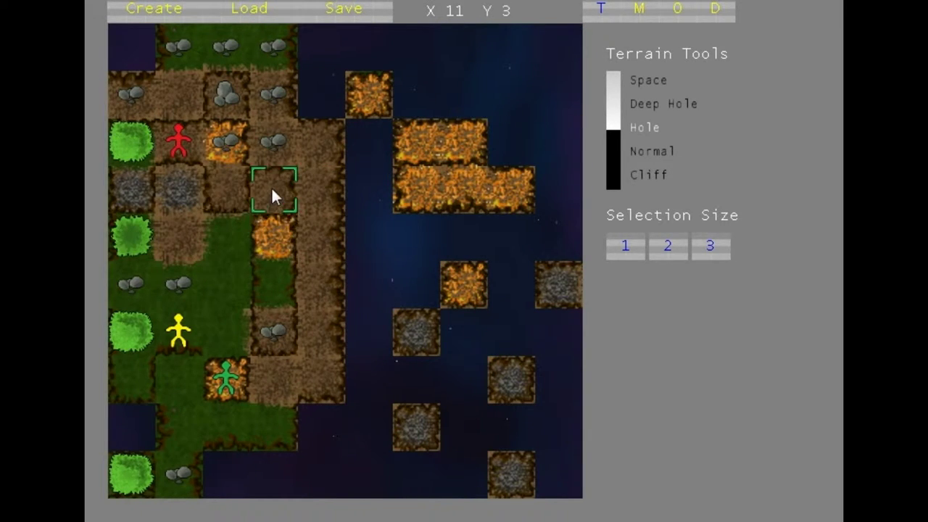
key(Left)
key(Left)
key(Left)
key(Left)
key(Left)
key(Left)
key(Left)
key(Left)
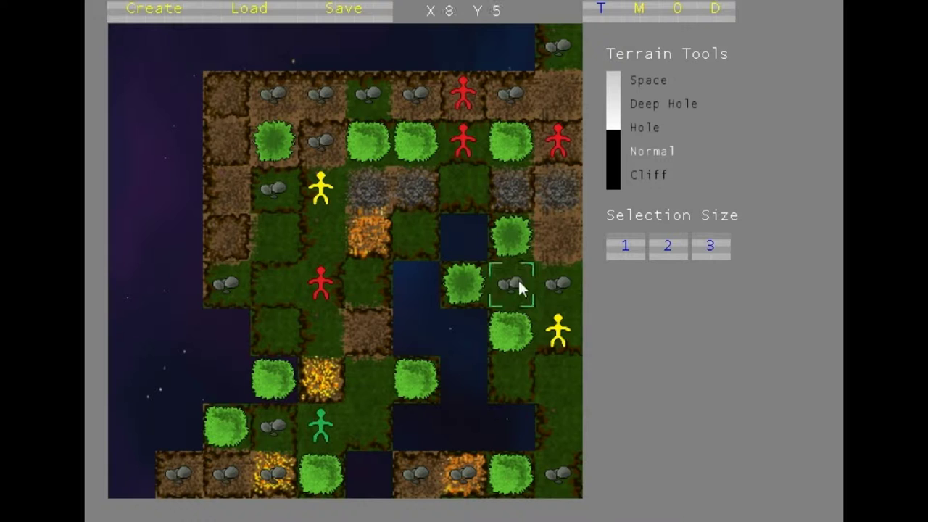
Step: Fill the space gaps between the grass tiles from X 7 Y 4 down to X 6 Y 8 with Normal terrain
click(465, 231)
mouse_move(462, 259)
mouse_down()
mouse_move(419, 285)
mouse_move(422, 321)
mouse_move(476, 331)
mouse_move(474, 430)
mouse_move(429, 420)
mouse_up()
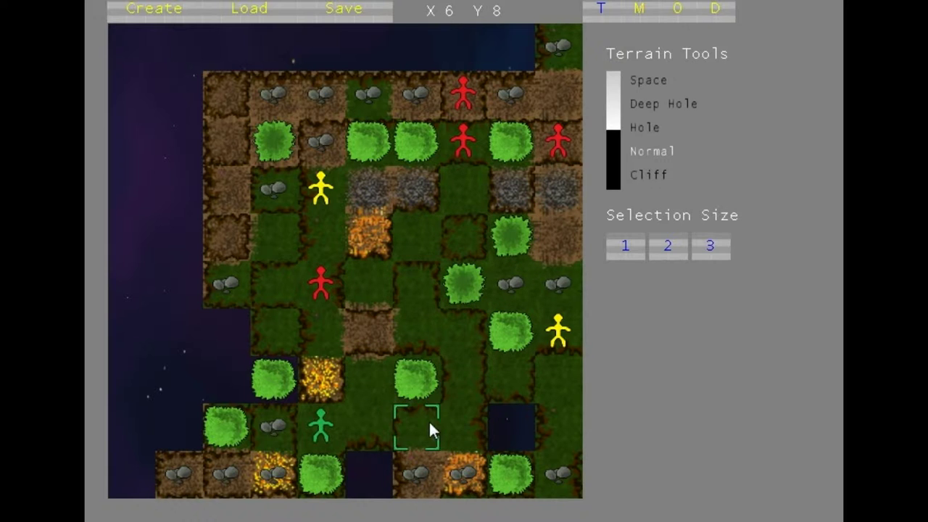
Step: Set the grass tile at X 8 Y 11 to Cliff and the one directly north of it to Steep Cliff
scroll(613, 285, down, 7)
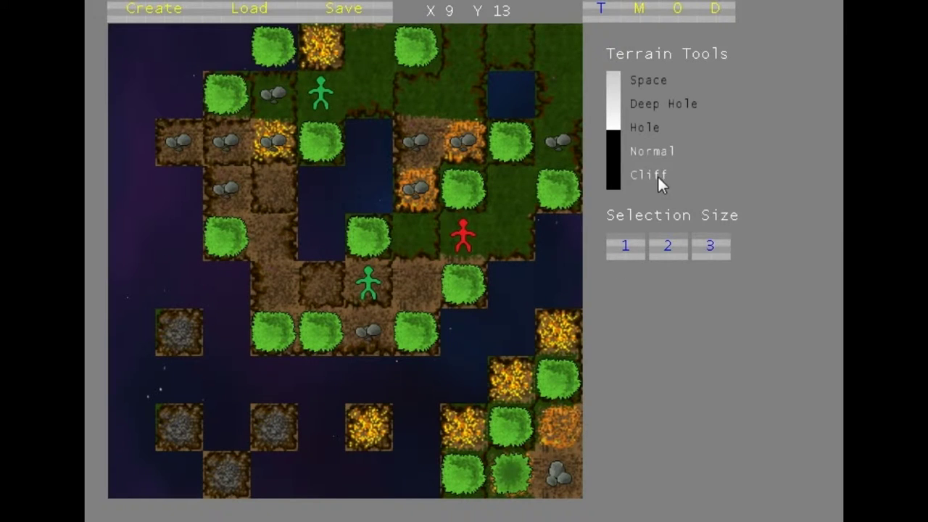
click(516, 239)
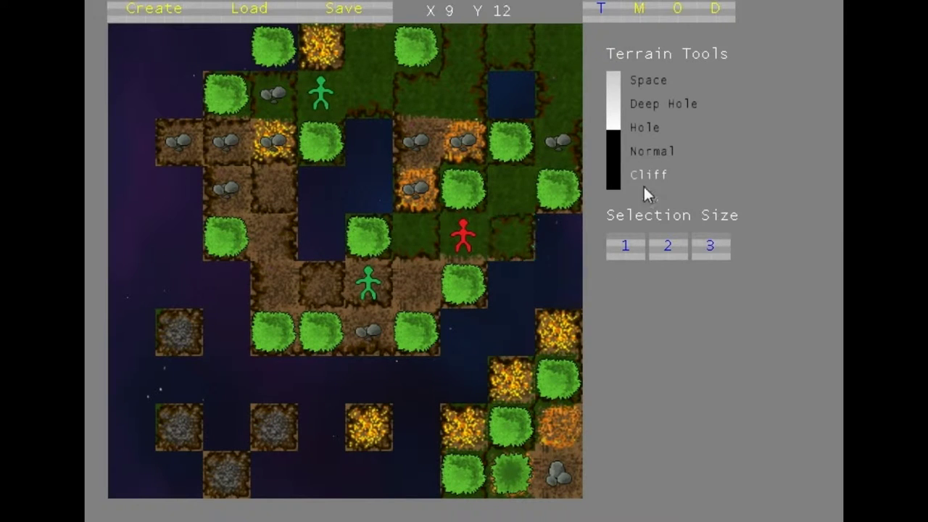
scroll(654, 177, down, 1)
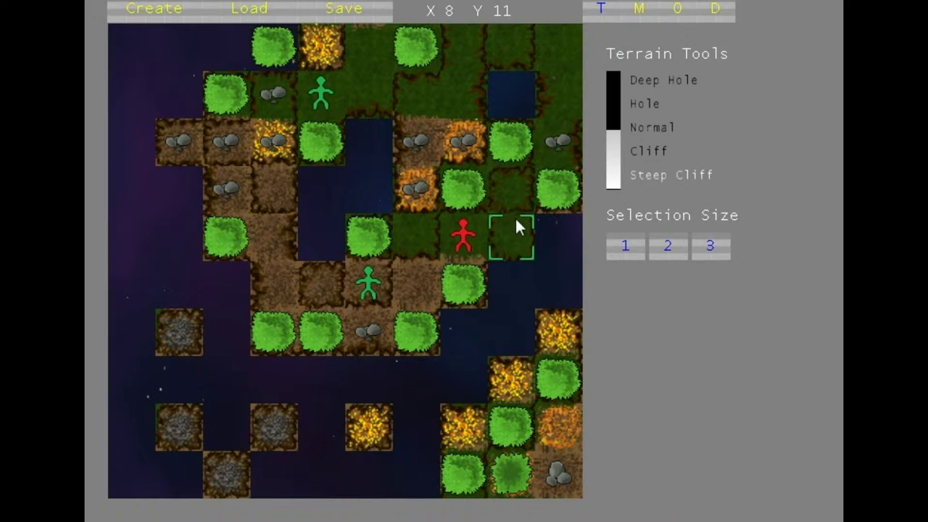
Step: Examine the tile borders in the map's eastern part and northern part, around X 9 Y 6 and X 15 Y 6
key(Right)
key(Right)
key(Right)
key(Right)
key(Right)
key(Right)
key(Right)
key(Right)
key(Left)
key(Left)
key(Left)
key(Left)
key(Left)
key(Left)
key(Left)
key(Up)
key(Up)
key(Up)
key(Up)
key(Up)
key(Up)
key(Left)
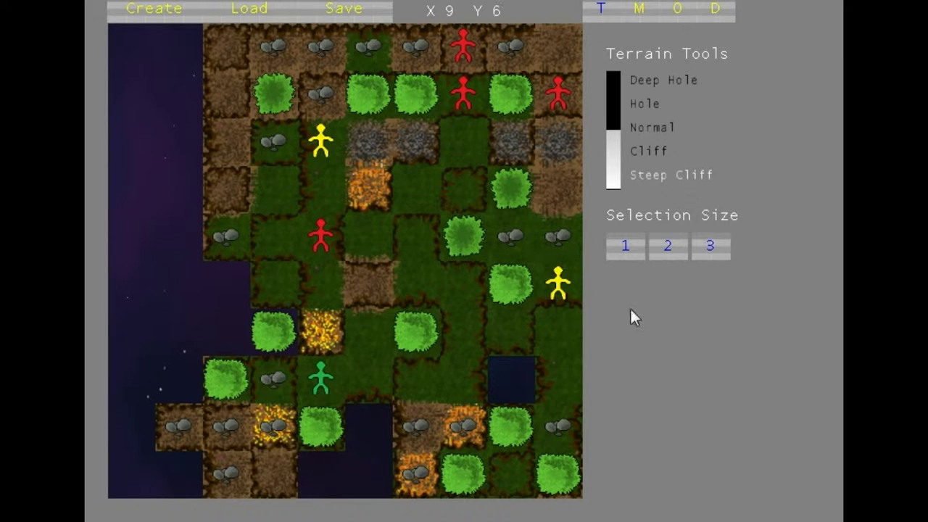
key(Right)
key(Right)
key(Right)
key(Right)
key(Right)
key(Right)
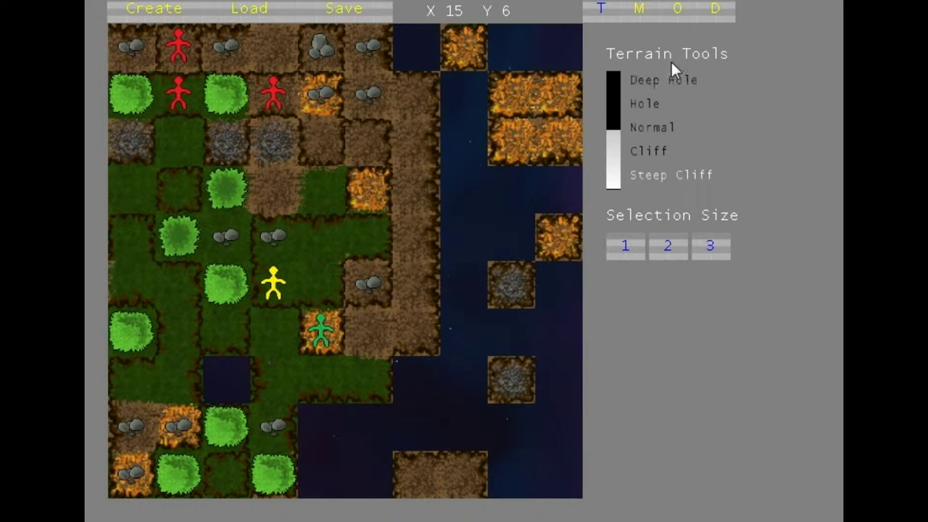
Step: Fill the 3-by-3 tile area centred on X 4 Y 15 with Steep Cliff terrain using selection size 2
click(653, 246)
scroll(457, 370, down, 5)
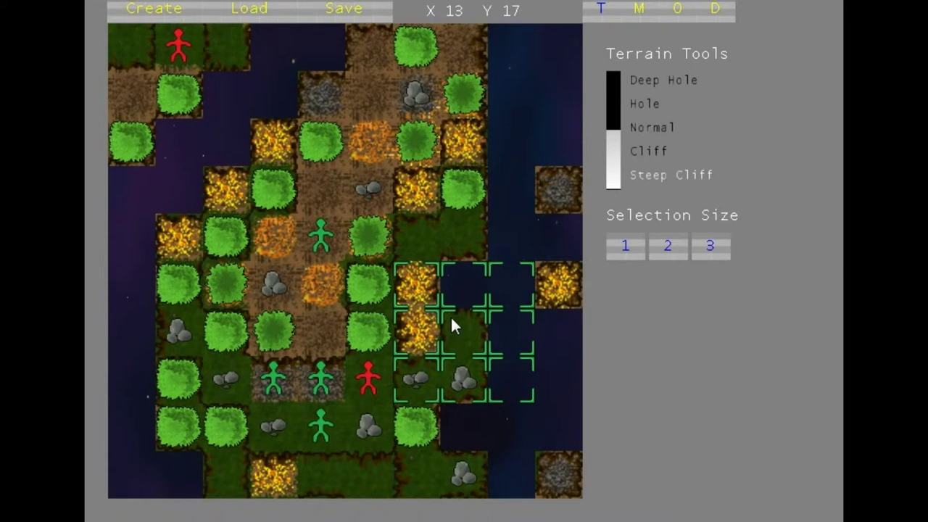
scroll(450, 316, left, 3)
click(339, 239)
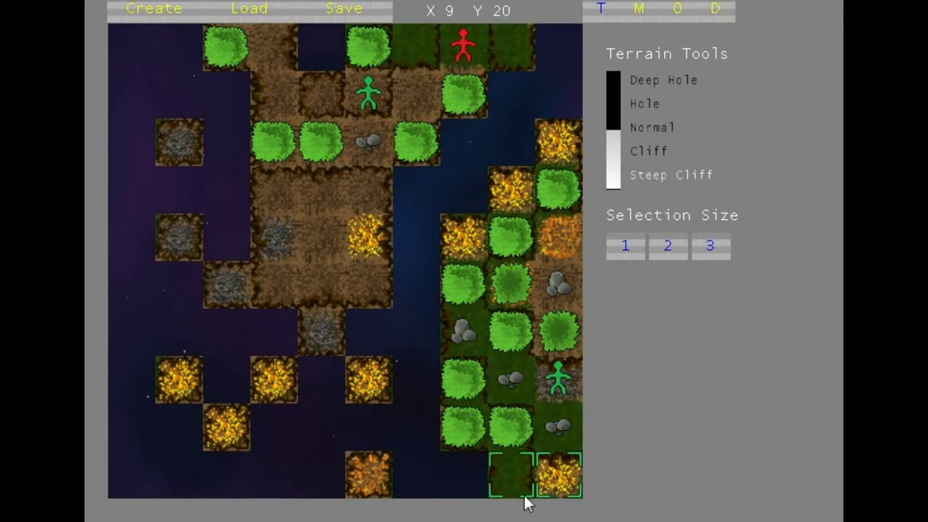
Step: Fill the 7-by-7 tile area centred on X 4 Y 23 with Steep Cliff terrain using selection size 3
click(721, 245)
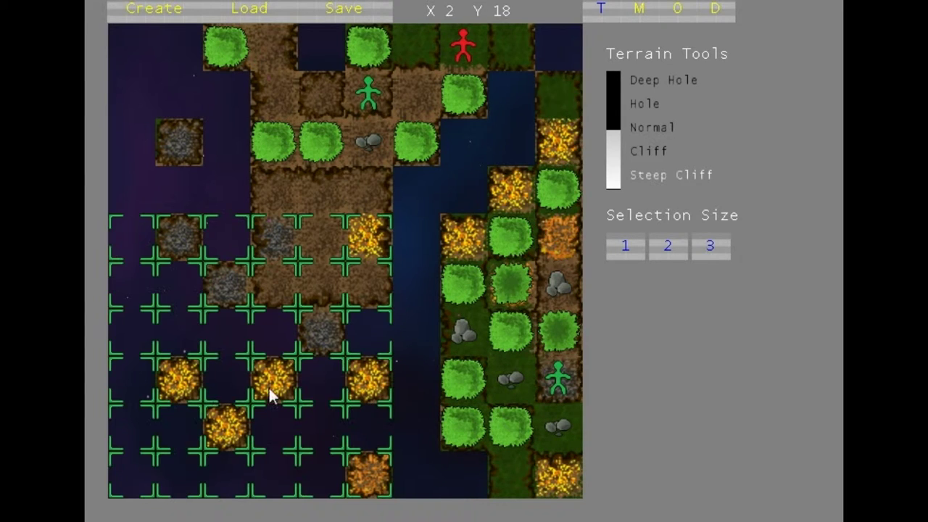
scroll(271, 391, down, 5)
click(308, 202)
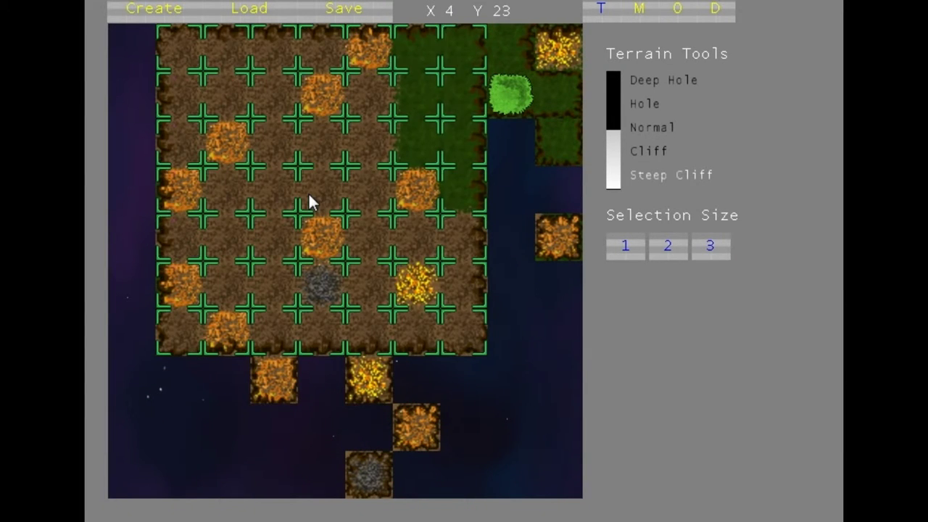
Step: Examine the western side of the map from the filled block down to Y 123 with the size 3 selection
scroll(540, 261, up, 3)
scroll(510, 288, down, 6)
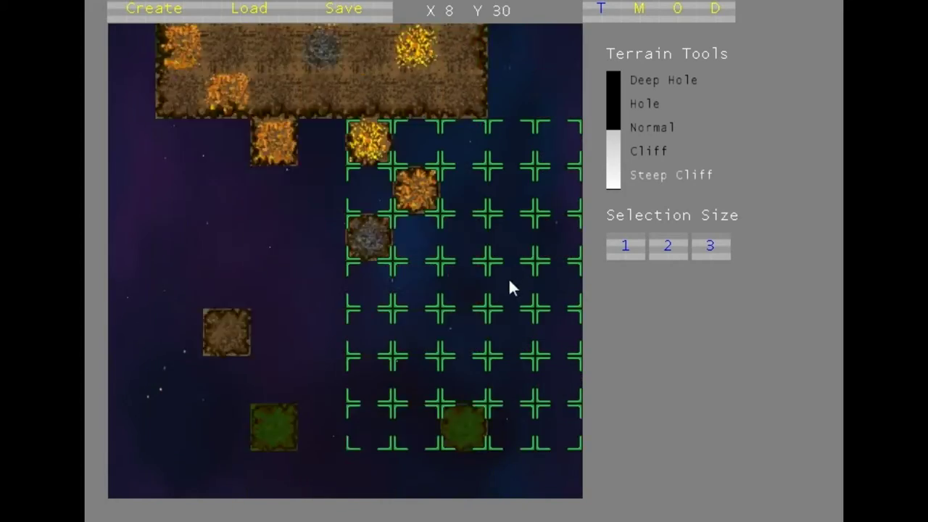
scroll(508, 277, down, 3)
scroll(425, 285, left, 3)
scroll(424, 277, left, 2)
scroll(424, 278, down, 6)
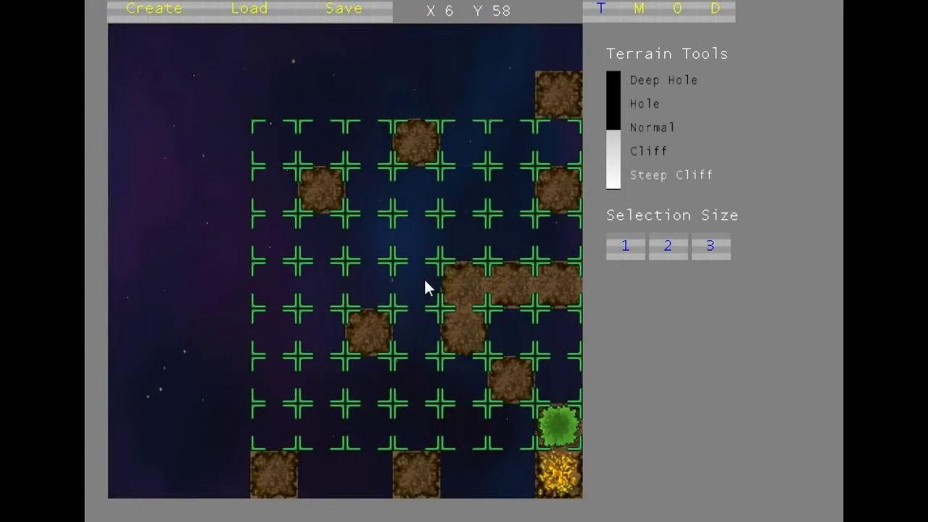
scroll(424, 278, up, 10)
scroll(355, 180, left, 1)
scroll(355, 180, down, 2)
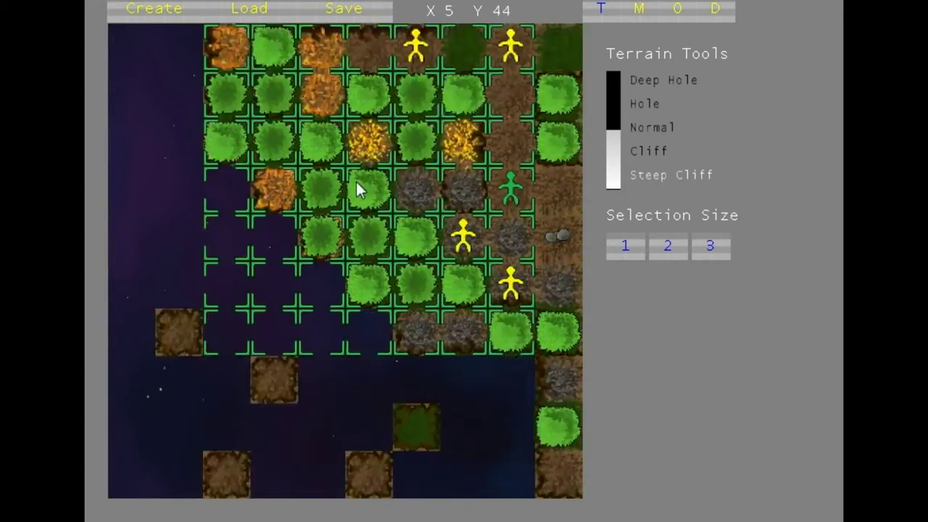
scroll(355, 180, down, 20)
scroll(335, 201, up, 4)
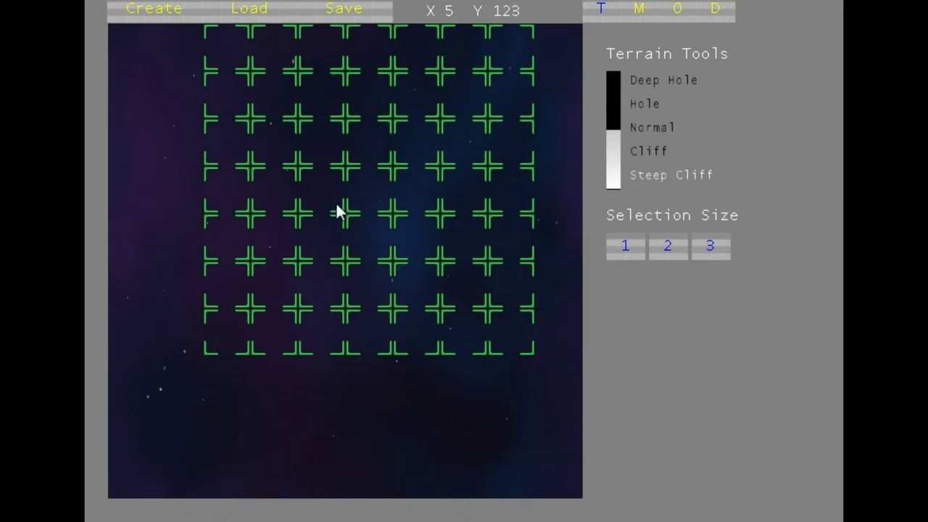
Step: Survey the map from its northern edge to around X 51 Y 121 and back to the origin at X 0 Y 0
scroll(336, 202, up, 20)
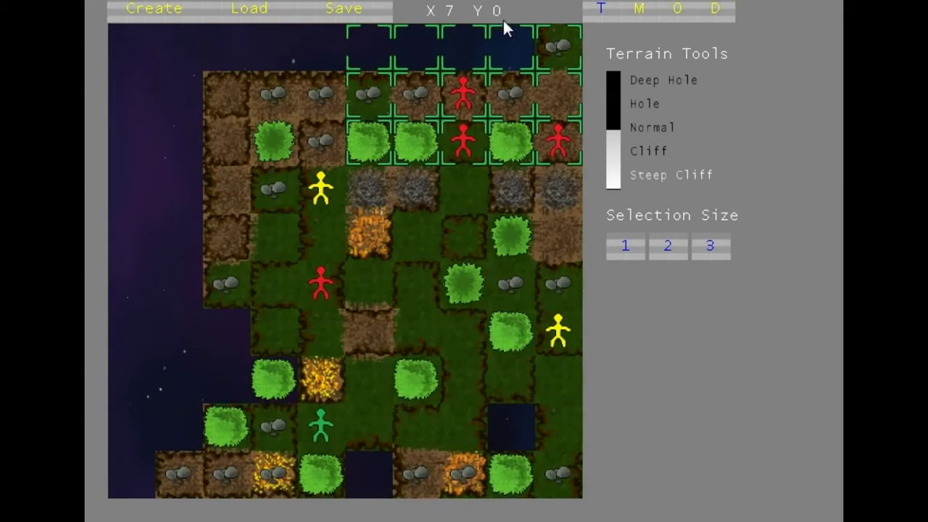
scroll(478, 44, down, 13)
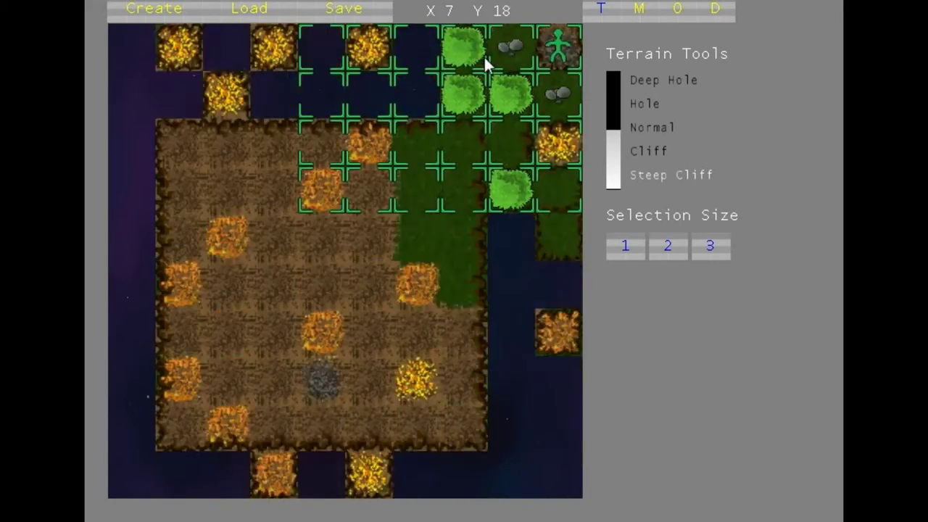
scroll(492, 29, down, 20)
scroll(492, 25, right, 20)
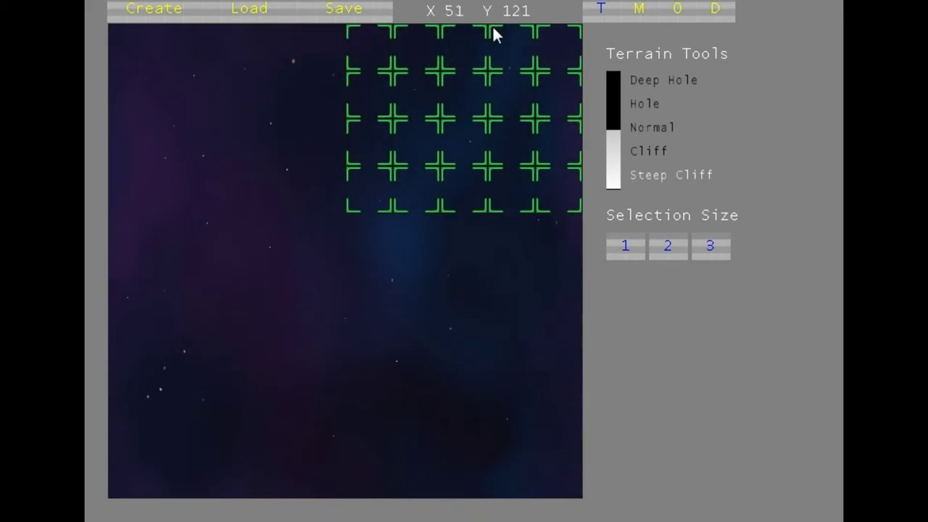
scroll(491, 58, right, 5)
scroll(565, 66, left, 20)
scroll(634, 79, up, 15)
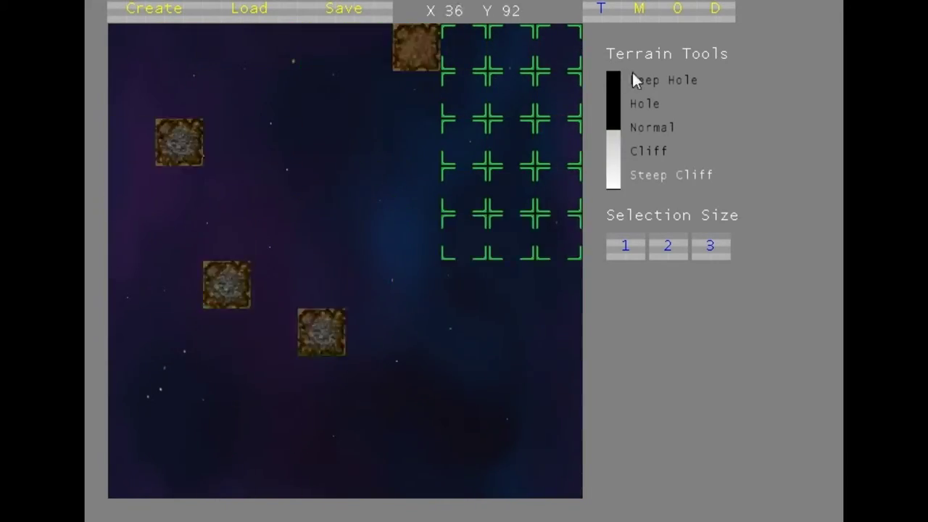
scroll(668, 66, left, 3)
scroll(668, 66, up, 18)
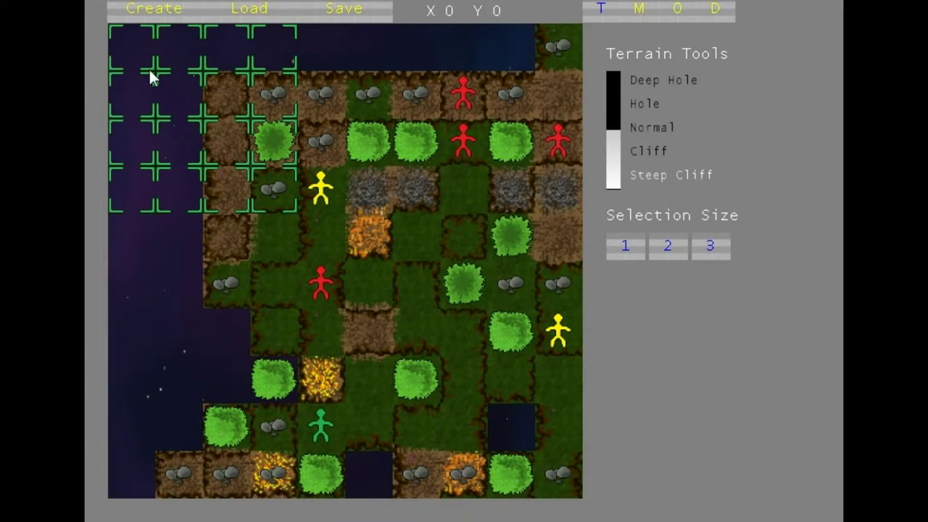
Step: Add Steep Cliff terrain around X 9 Y 1 and paint that area with the dirt and grass materials
click(717, 9)
click(601, 10)
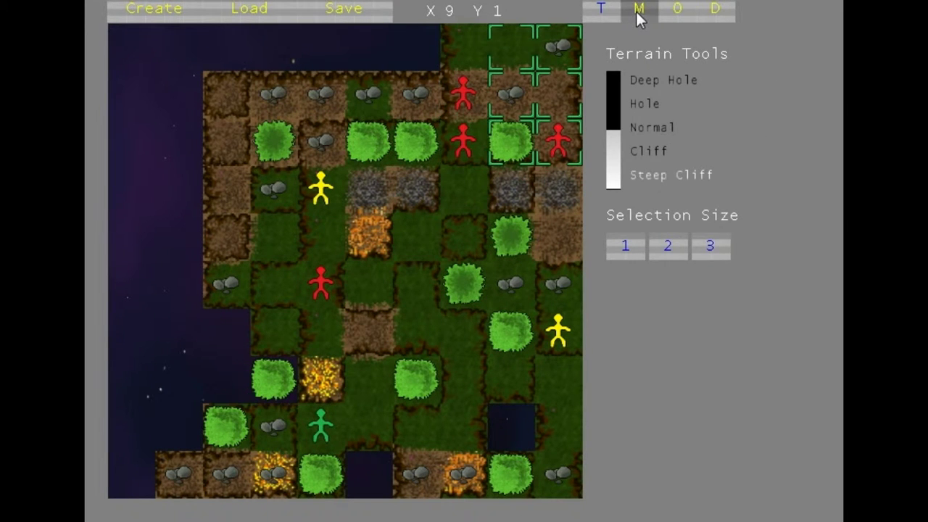
click(636, 11)
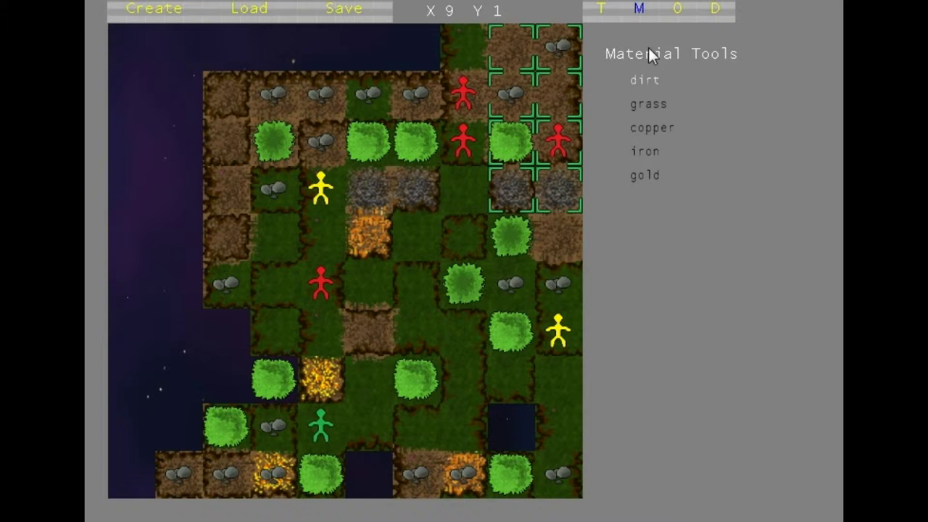
click(642, 104)
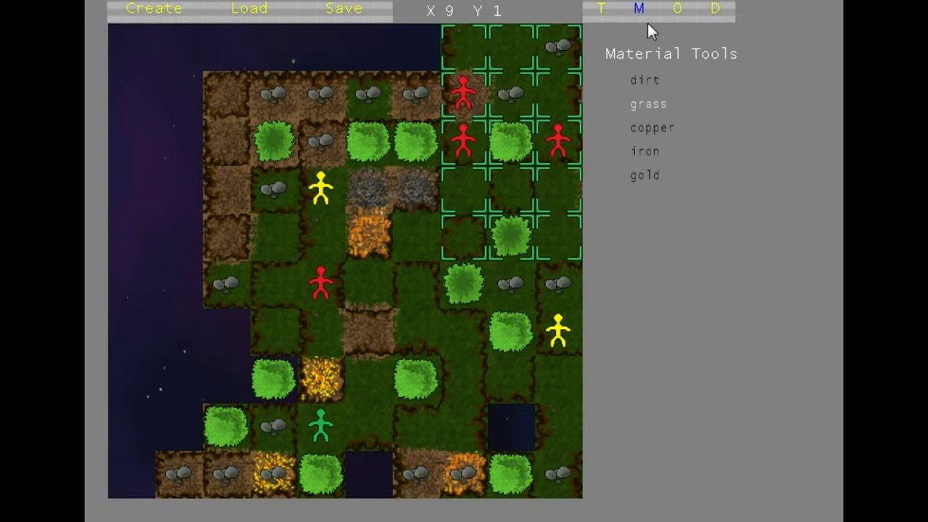
Step: With selection size 1, paint tiles around X 7 Y 4 with dirt and the tiles from X 12 Y 3 to X 12 Y 5 with copper
click(600, 8)
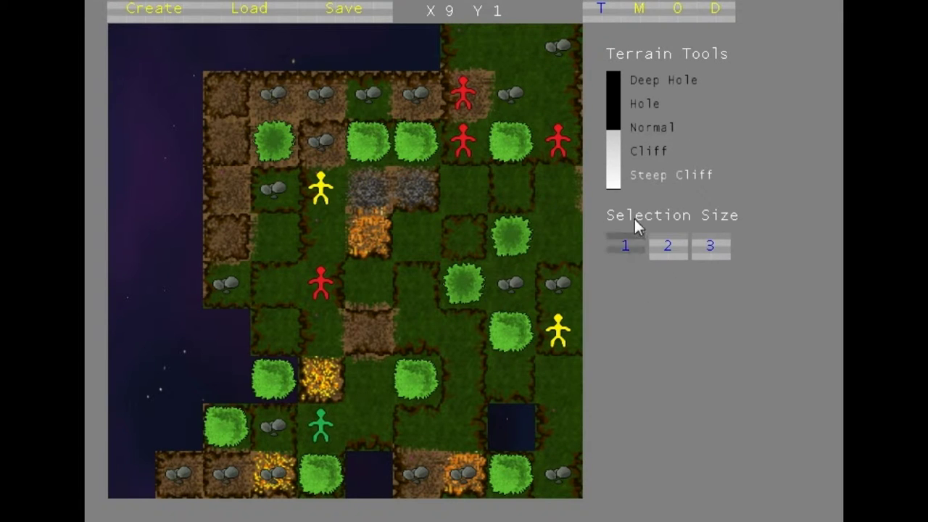
click(641, 9)
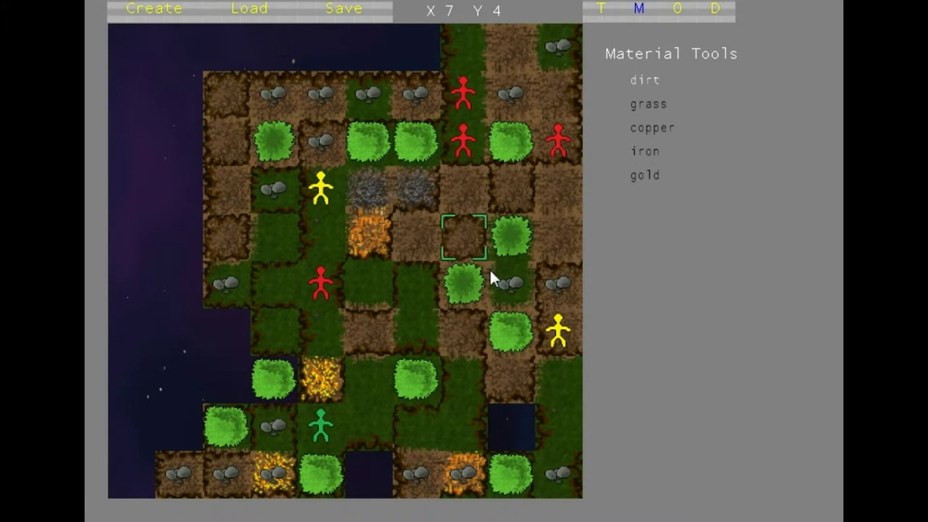
click(656, 128)
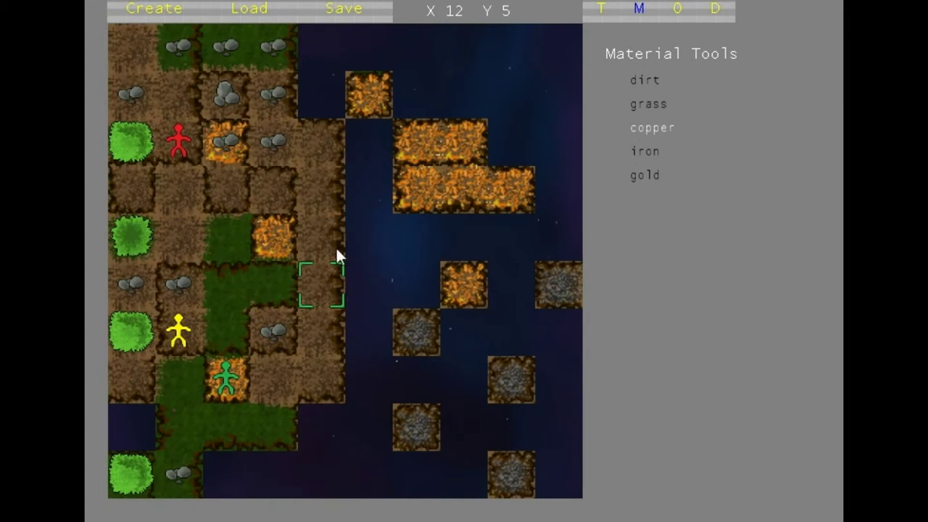
mouse_move(338, 255)
mouse_down()
mouse_move(310, 244)
mouse_move(295, 296)
mouse_up()
Step: Paint the tiles from X 10 Y 5 to X 10 Y 7 with iron, and X 9 to X 11 at Y 0 plus X 10 Y 1 with gold
click(644, 151)
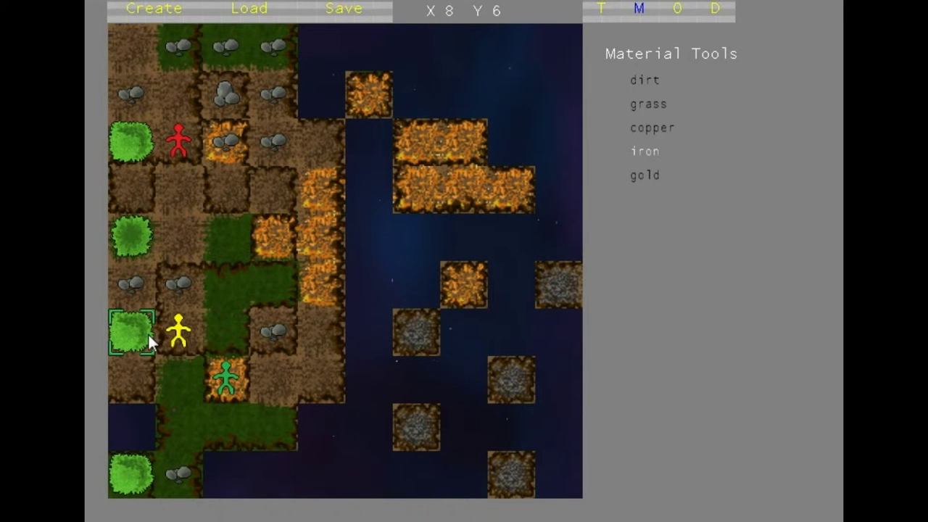
drag(227, 285, 227, 332)
click(642, 180)
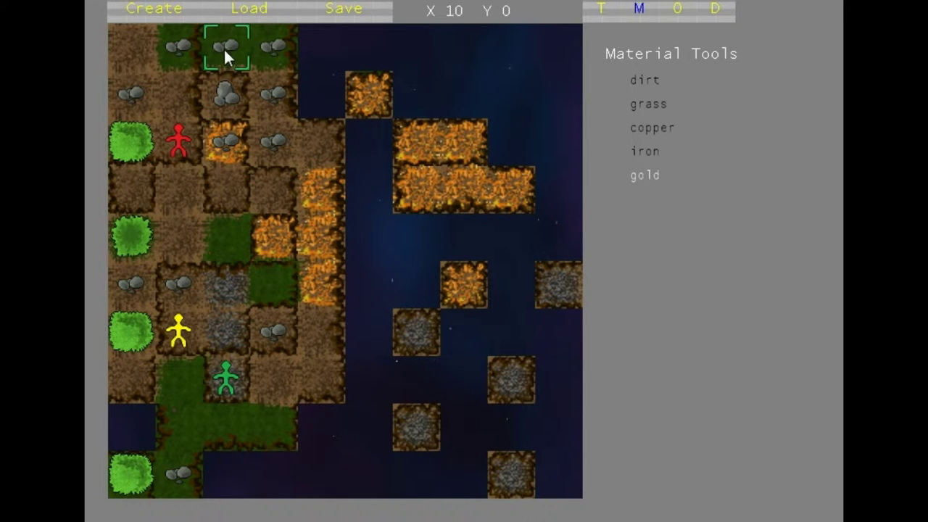
mouse_move(223, 44)
mouse_down()
mouse_move(276, 67)
mouse_move(242, 74)
mouse_move(188, 55)
mouse_up()
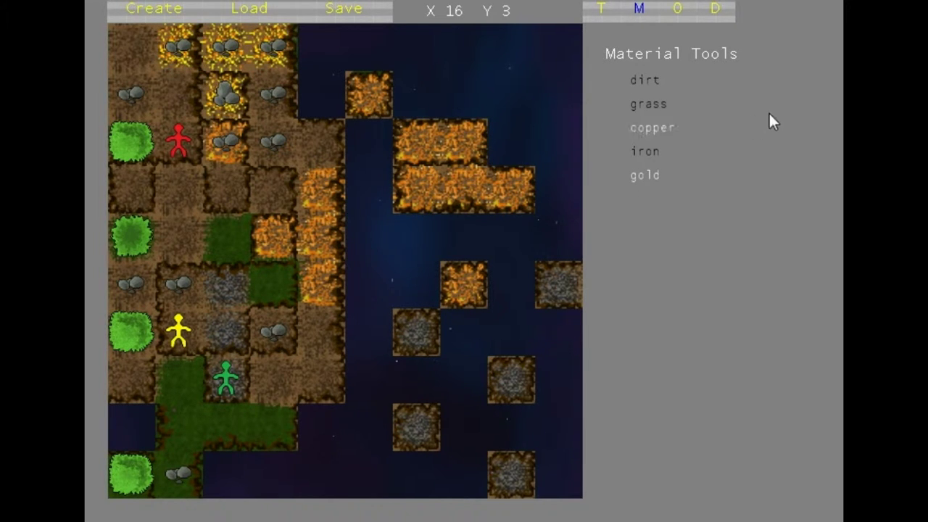
Step: Place Tree objects at X 9 Y 7 and X 5 Y 5, and a Tree2 object at X 4 Y 4
key(Left)
key(Down)
key(Up)
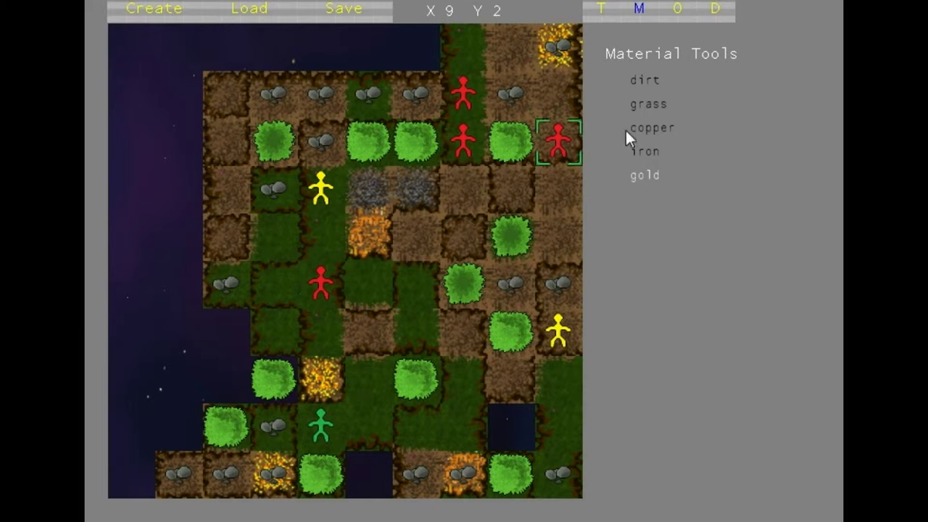
click(674, 14)
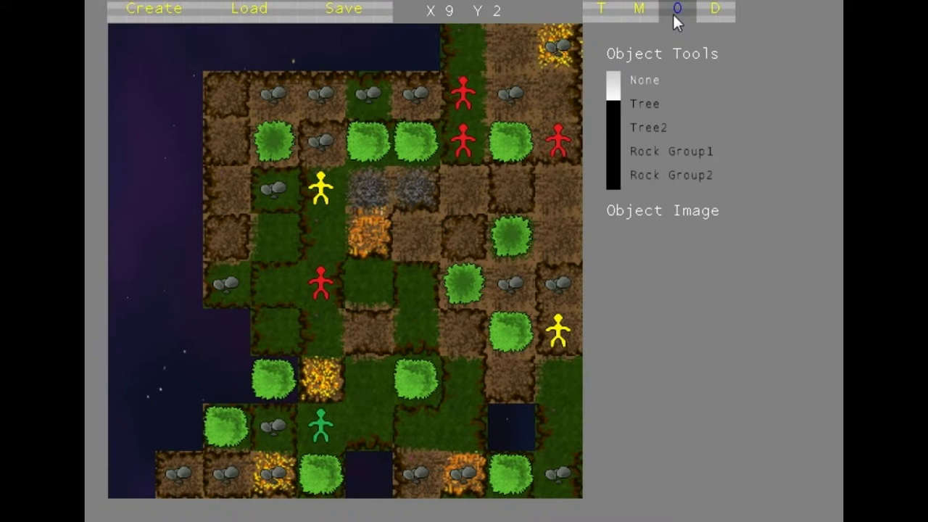
click(648, 103)
click(559, 384)
click(370, 286)
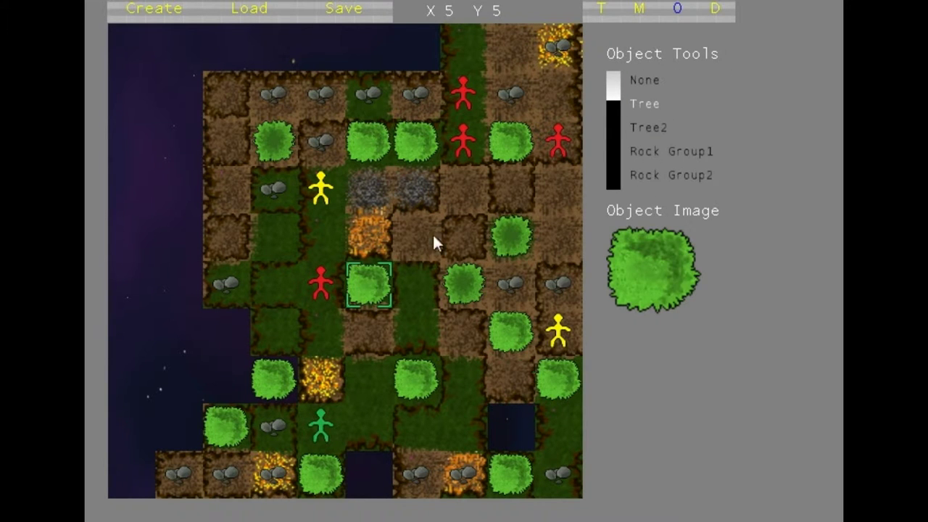
click(648, 132)
click(327, 239)
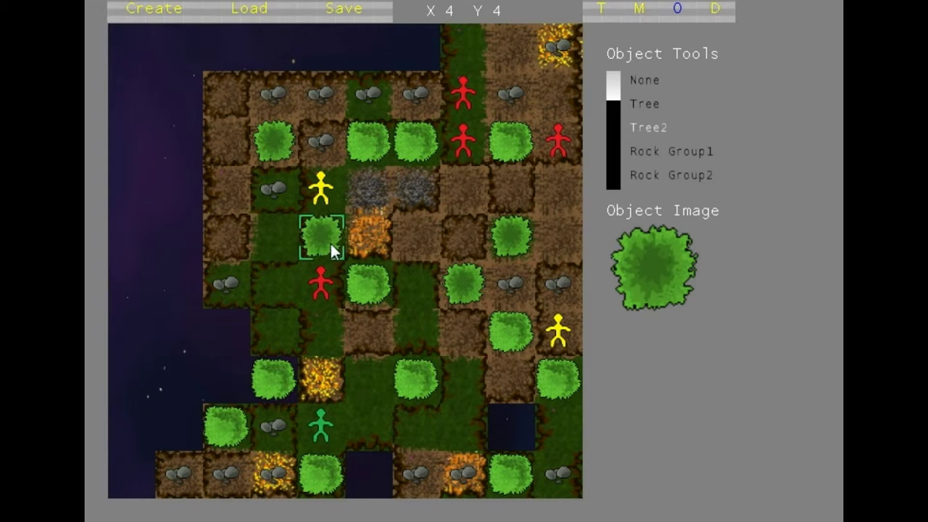
Step: Preview the Rock Group1 object, and place an Animal Spawn on the iron tile at X 5 Y 3
click(687, 152)
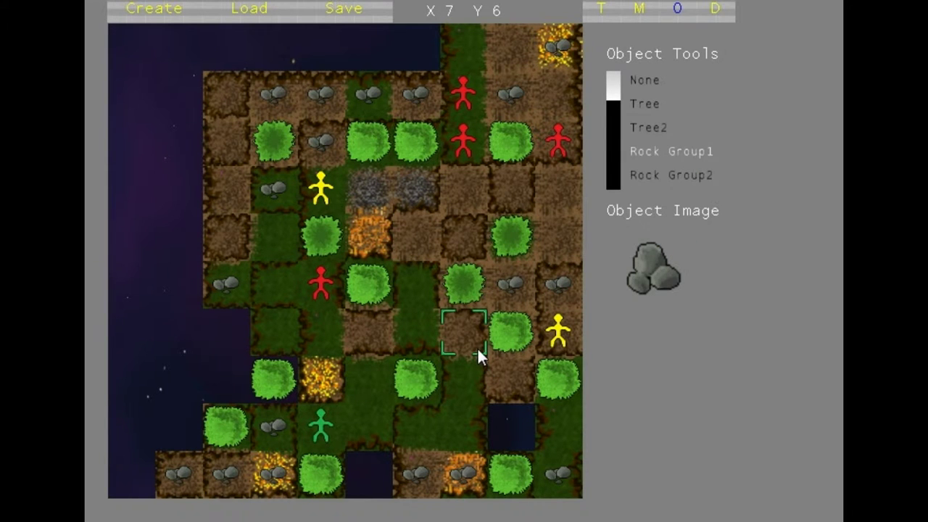
key(Right)
key(Down)
key(Up)
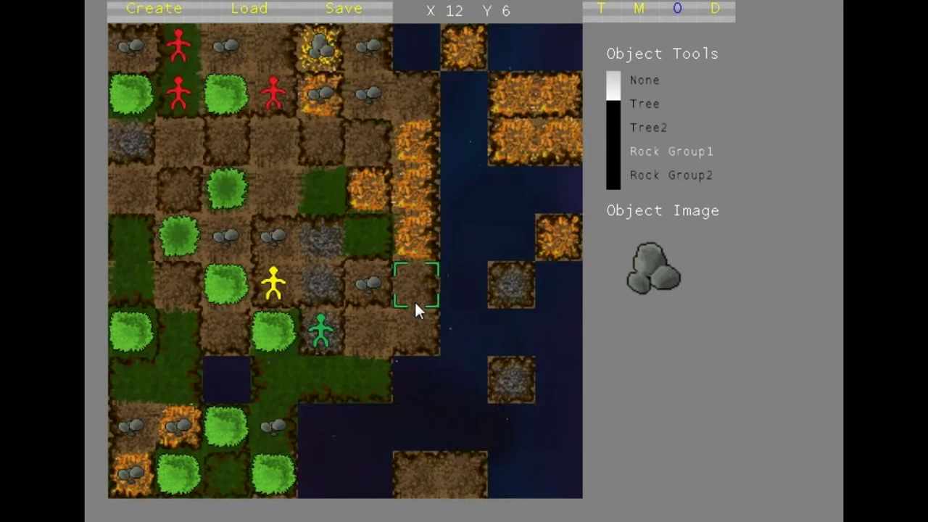
key(Left)
scroll(648, 155, down, 3)
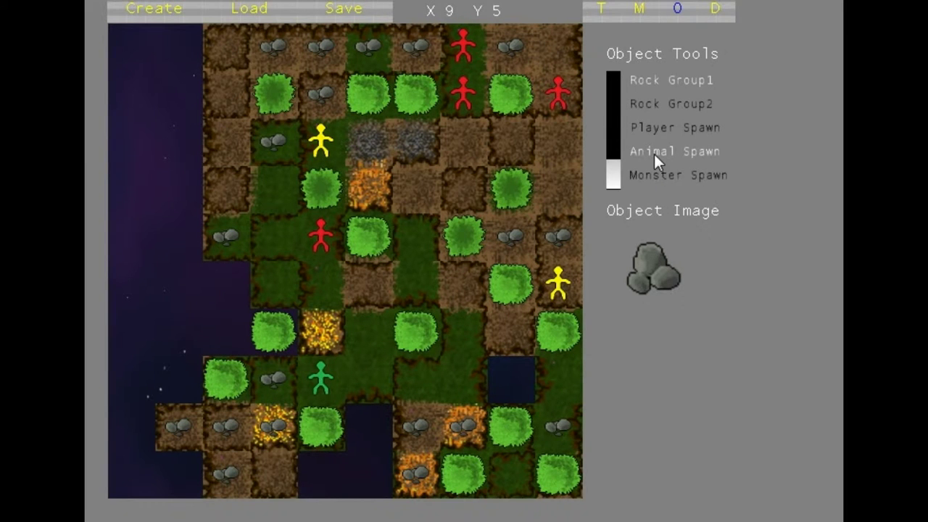
click(654, 153)
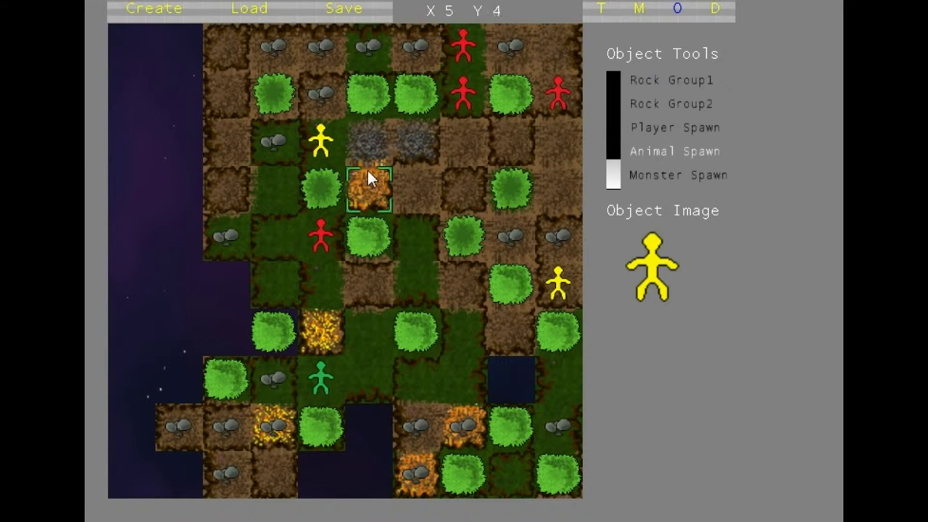
click(356, 148)
Step: Select the Monster Spawn object and place one on the map farther to the southeast
key(Right)
key(Up)
key(Left)
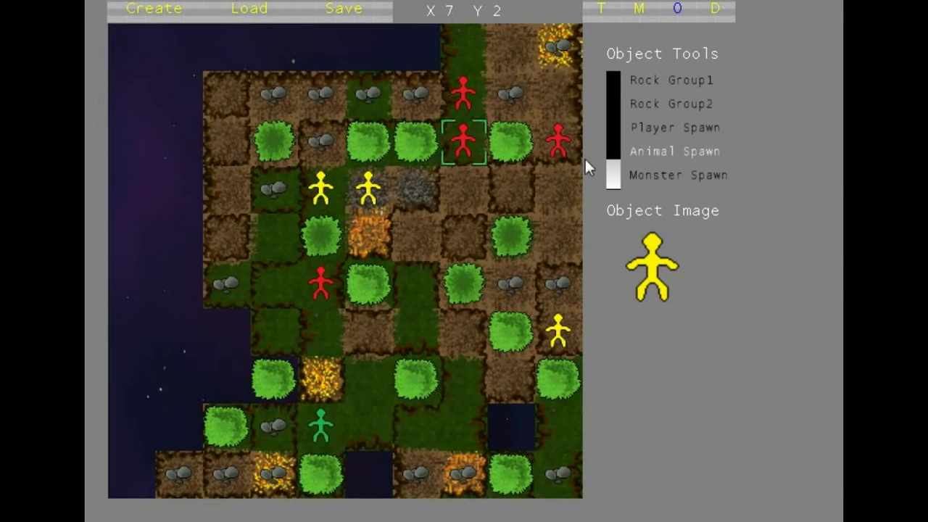
click(679, 179)
key(Right)
key(Right)
key(Right)
key(Right)
key(Right)
key(Right)
key(Right)
key(Right)
key(Right)
key(Right)
key(Right)
key(Right)
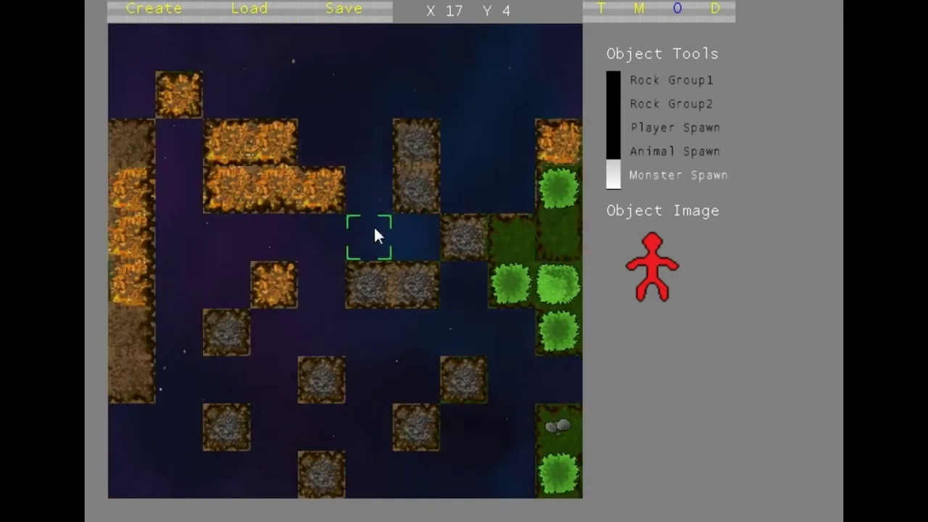
key(Down)
key(Down)
key(Down)
key(Down)
key(Down)
key(Down)
key(Down)
key(Down)
click(499, 284)
Step: Examine the tiles and objects farther east on the map, as far as X 35 Y 16
key(Right)
key(Right)
key(Right)
key(Right)
key(Right)
key(Right)
key(Right)
key(Right)
key(Right)
key(Right)
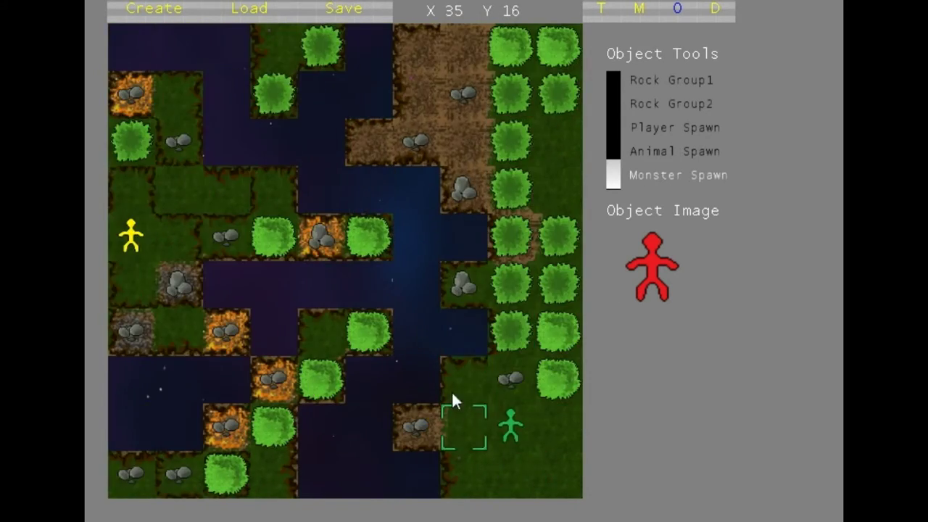
Step: Select the Player Spawn object and place one on the map farther to the northwest
key(Left)
key(Left)
key(Left)
key(Left)
key(Left)
key(Left)
key(Left)
key(Left)
key(Left)
key(Left)
click(673, 149)
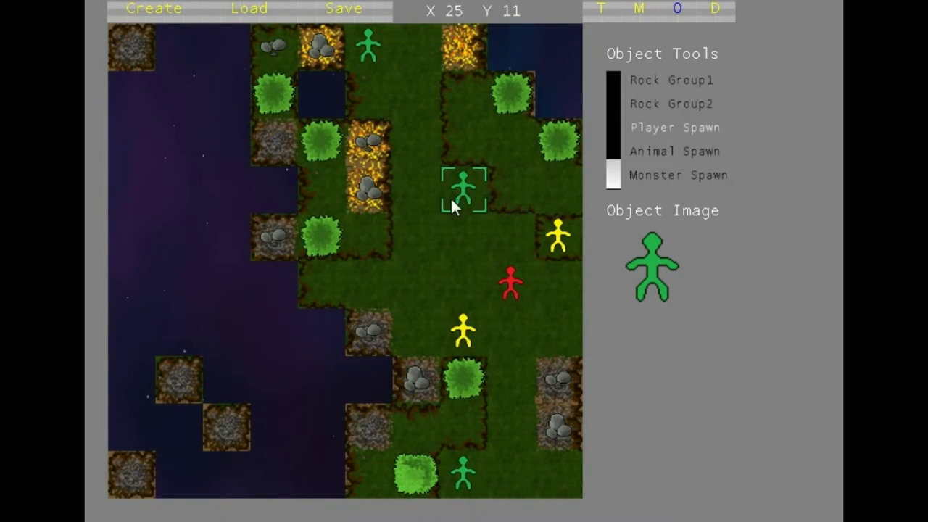
key(Up)
key(Up)
key(Up)
key(Up)
key(Up)
key(Up)
key(Up)
key(Up)
click(365, 232)
Step: Place a Player Spawn near the map's northern edge, around X 8 Y 0
key(Left)
key(Left)
key(Left)
key(Left)
key(Left)
key(Left)
key(Left)
key(Left)
key(Left)
key(Left)
key(Left)
key(Left)
key(Left)
key(Left)
key(Left)
key(Left)
key(Left)
key(Left)
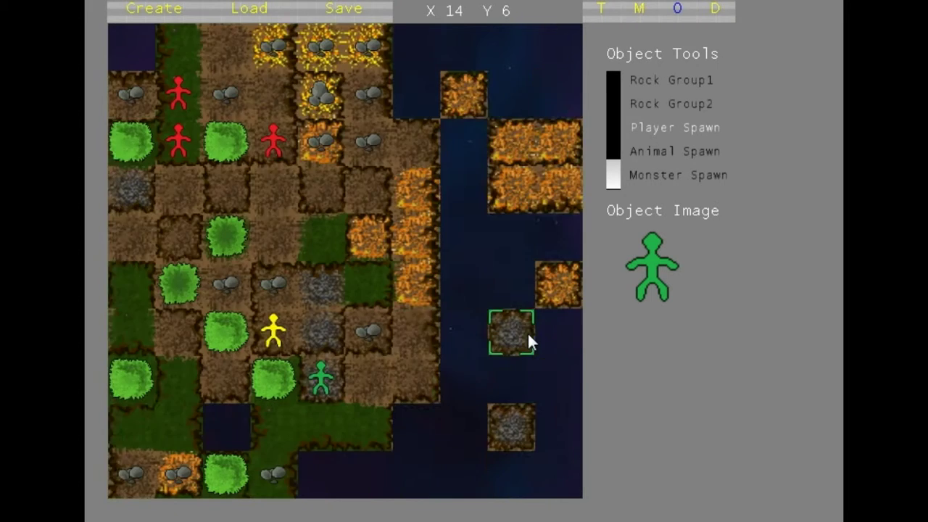
key(Right)
key(Right)
key(Right)
key(Right)
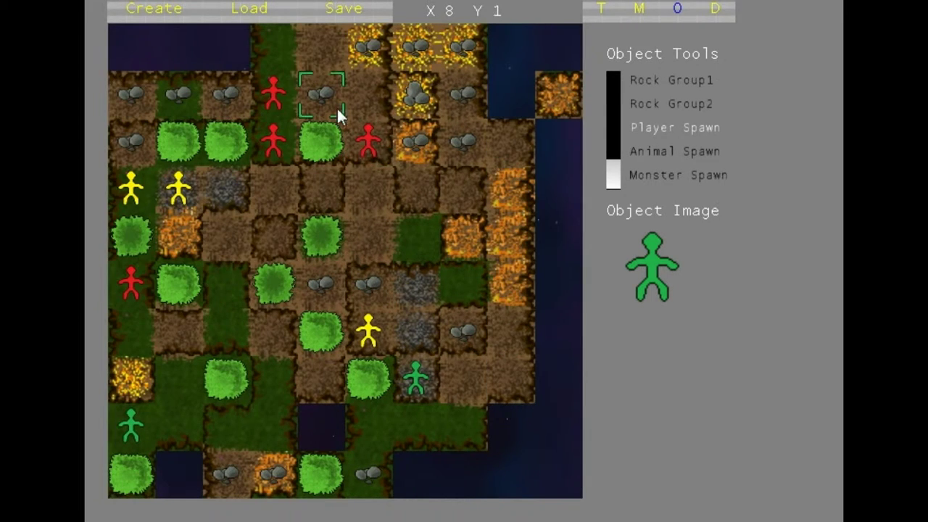
click(318, 57)
Step: Examine the tiles and objects on the map's western side, from around X 4 Y 7 south to X 14 Y 18
key(Down)
key(Down)
key(Down)
key(Down)
key(Left)
key(Left)
key(Left)
key(Left)
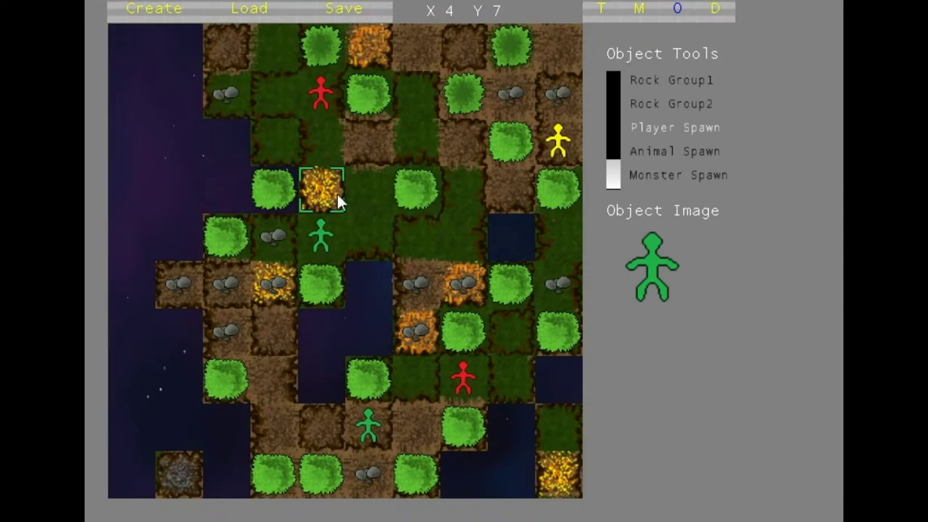
key(Right)
key(Right)
key(Right)
key(Right)
key(Right)
key(Right)
key(Right)
key(Right)
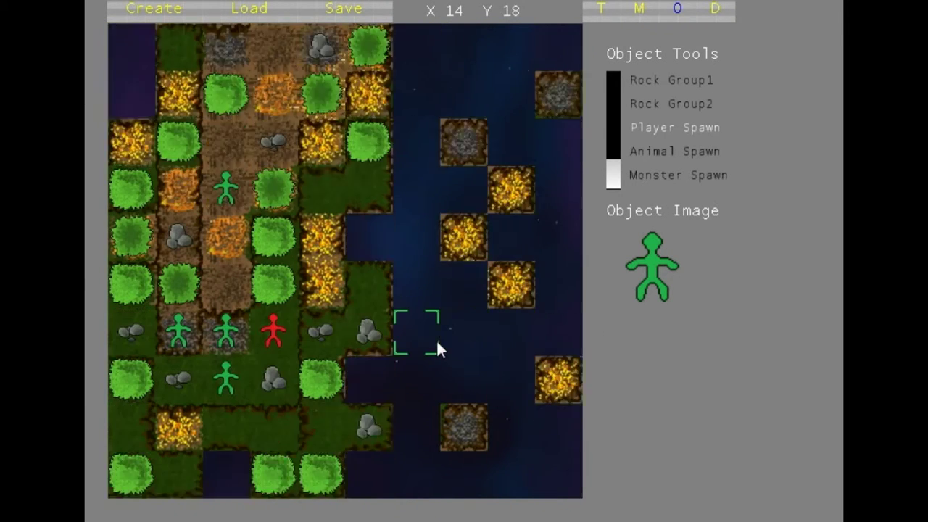
Step: Examine the tiles and objects farther east across the southern part of the map, as far as X 24 Y 18
key(Down)
key(Down)
key(Down)
key(Down)
key(Down)
key(Down)
key(Down)
key(Down)
key(Down)
key(Down)
key(Down)
key(Down)
key(Right)
key(Right)
key(Right)
key(Right)
key(Right)
key(Right)
key(Right)
key(Right)
key(Right)
key(Right)
key(Right)
key(Right)
key(Right)
key(Right)
key(Right)
key(Right)
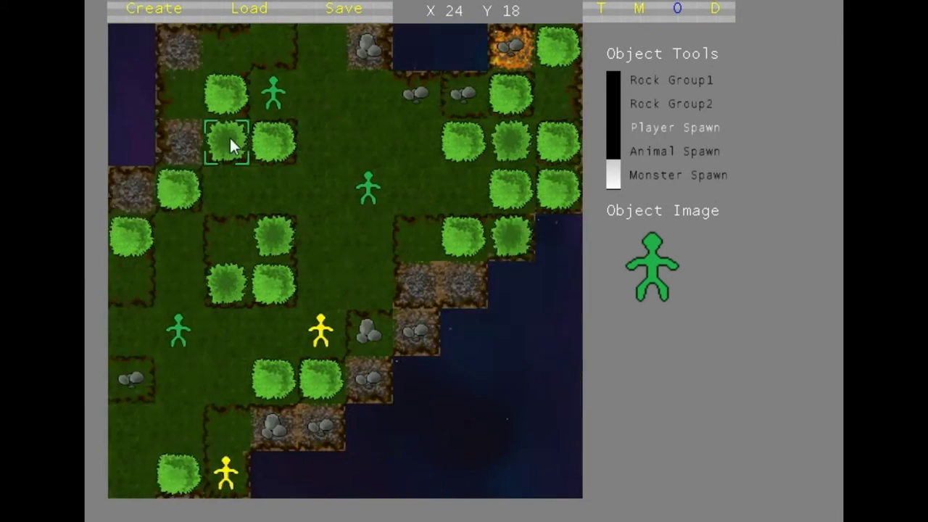
Step: Examine the grass, rock and spawn objects around X 30 Y 21 and the area southeast of it
key(Right)
key(Right)
key(Right)
key(Right)
key(Right)
key(Right)
key(Right)
key(Right)
key(Right)
key(Right)
key(Left)
key(Left)
key(Left)
key(Left)
key(Left)
key(Left)
key(Left)
key(Left)
key(Left)
key(Left)
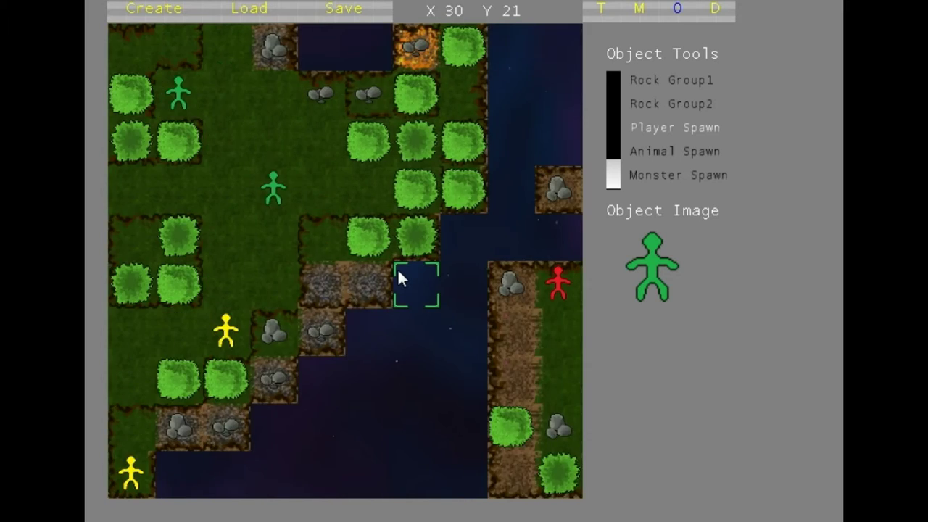
key(Right)
key(Right)
key(Right)
key(Right)
key(Down)
key(Down)
key(Down)
key(Down)
key(Down)
key(Down)
Step: Examine the trees, rocks and spawn objects in the northeastern area around X 39 Y 7
key(Left)
key(Up)
key(Up)
key(Up)
key(Up)
key(Up)
key(Up)
key(Up)
key(Up)
key(Up)
key(Up)
key(Right)
key(Right)
key(Right)
key(Right)
key(Right)
key(Right)
key(Up)
key(Up)
key(Up)
key(Up)
key(Up)
key(Up)
key(Up)
key(Up)
key(Up)
key(Up)
key(Up)
key(Up)
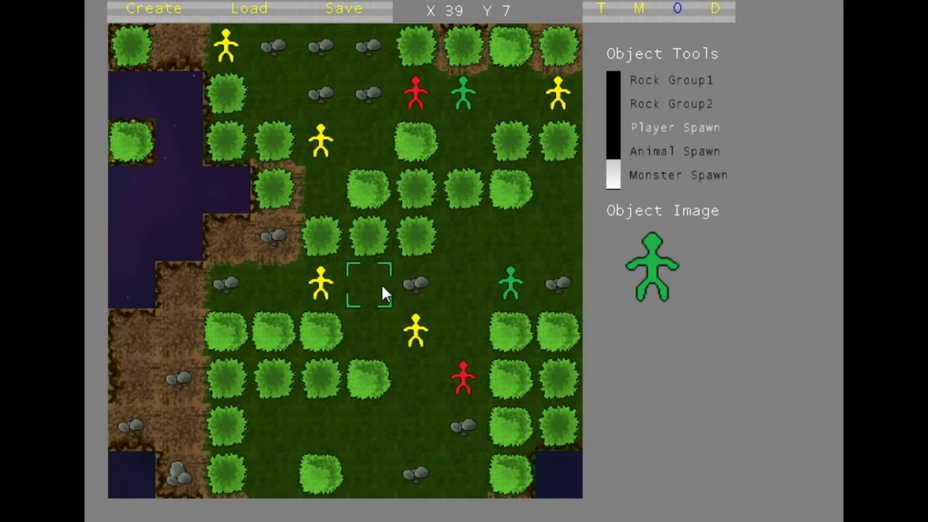
Step: Examine the tiles and objects along the western edge of the northeastern area, up to the map's top rows
key(Right)
key(Right)
key(Right)
key(Right)
key(Right)
key(Right)
key(Left)
key(Left)
key(Left)
key(Left)
key(Left)
key(Left)
key(Left)
key(Left)
key(Left)
key(Left)
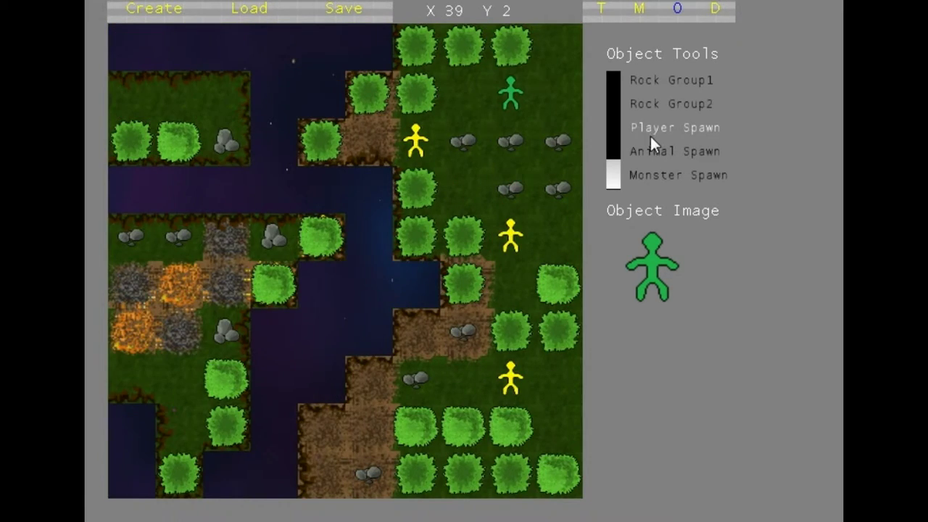
Step: Bring up the map's name and size details and open the map name for editing
scroll(653, 134, up, 3)
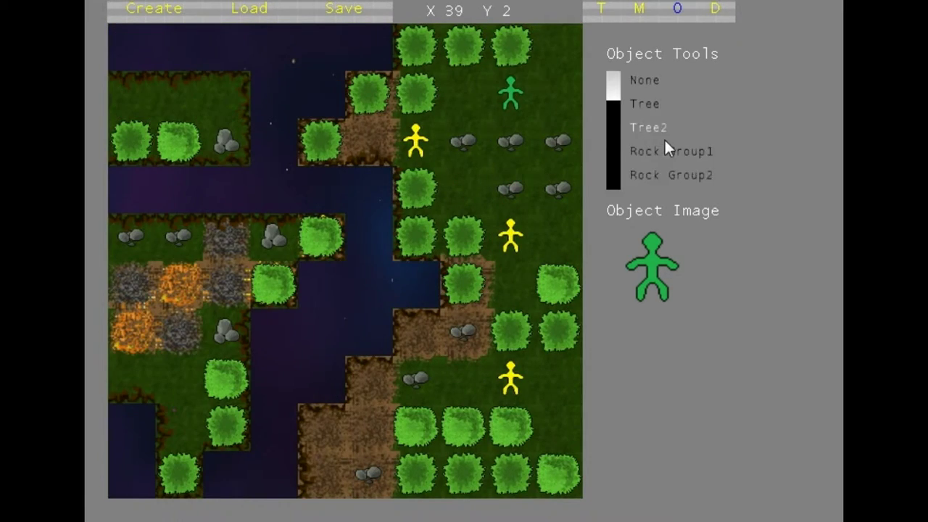
click(710, 9)
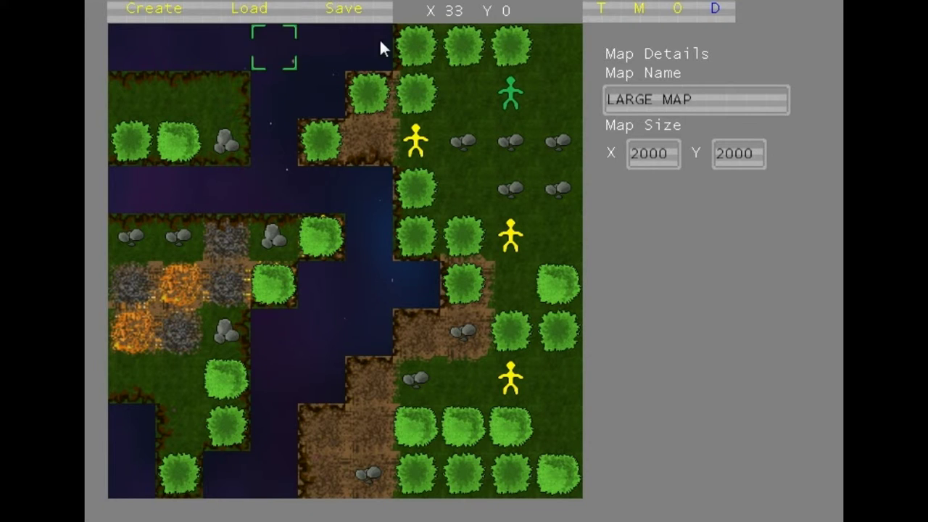
click(701, 100)
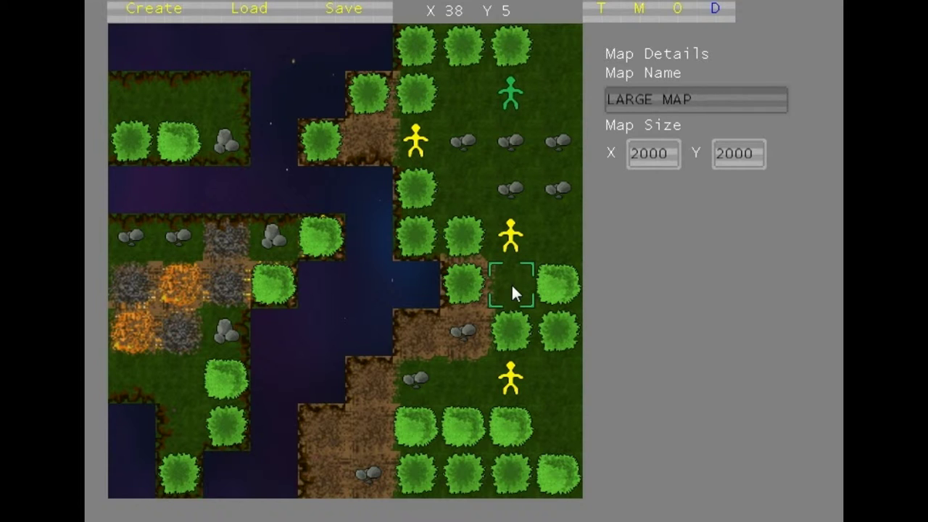
Step: Examine the northern part of the map westward from X 38 Y 5 to X 6 Y 5
key(Left)
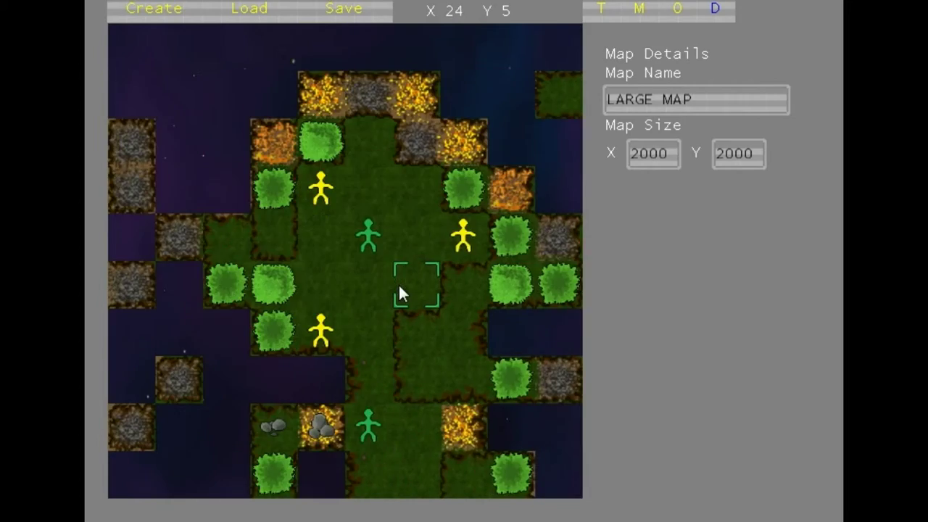
key(Down)
key(Down)
key(Down)
key(Down)
key(Down)
key(Down)
key(Down)
key(Down)
key(Down)
key(Down)
key(Down)
key(Down)
key(Down)
key(Down)
key(Down)
key(Down)
key(Down)
key(Down)
key(Down)
key(Down)
key(Down)
key(Down)
key(Down)
key(Down)
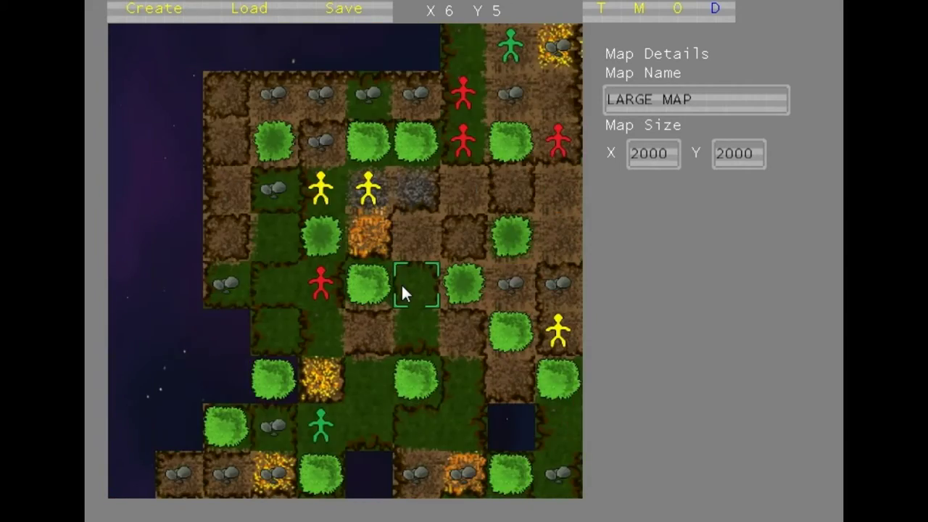
Step: Examine the dirt and ore area on the map's western side around X 6 Y 25
key(Up)
key(Up)
key(Up)
key(Up)
key(Up)
key(Up)
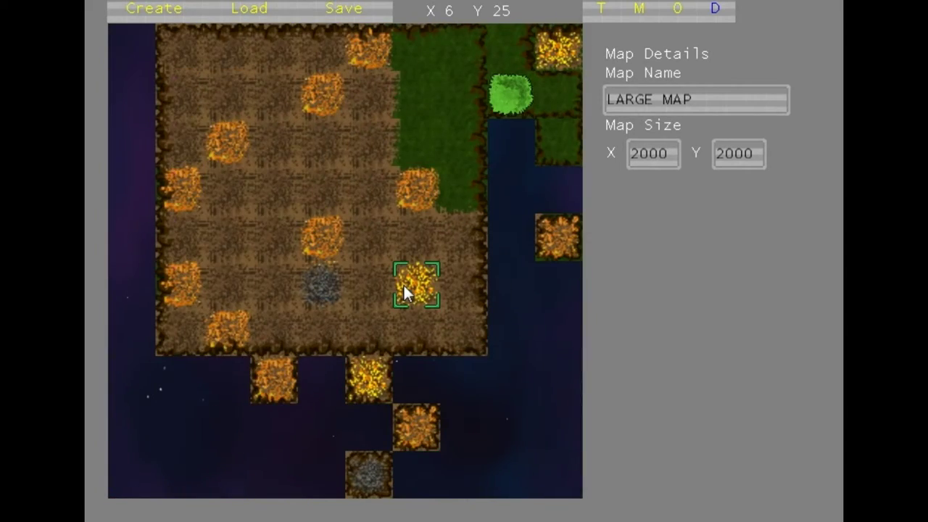
key(Up)
key(Up)
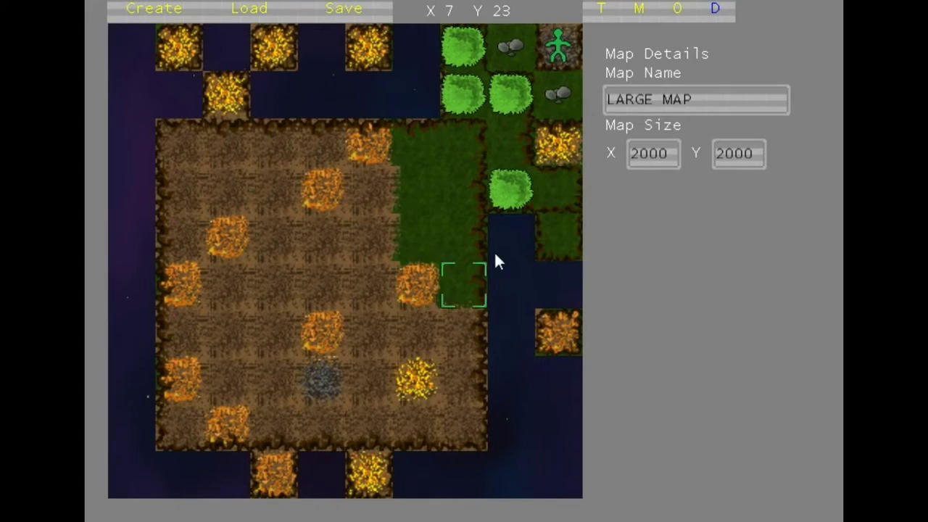
Step: Examine the map farther south from X 7 Y 23 to the dirt and tree area around X 12 Y 52
key(Right)
key(Right)
key(Right)
key(Right)
key(Right)
key(Right)
key(Right)
key(Right)
key(Right)
key(Right)
key(Right)
key(Right)
key(Right)
key(Right)
key(Down)
key(Down)
key(Down)
key(Down)
key(Down)
key(Down)
key(Down)
key(Down)
key(Left)
key(Left)
key(Left)
key(Left)
key(Left)
key(Left)
key(Left)
key(Left)
key(Left)
key(Left)
key(Left)
key(Left)
key(Left)
key(Left)
key(Left)
key(Left)
key(Left)
key(Left)
key(Down)
key(Down)
key(Down)
key(Down)
key(Down)
key(Down)
key(Down)
key(Down)
key(Down)
key(Down)
key(Down)
key(Down)
key(Down)
key(Down)
key(Down)
key(Down)
key(Down)
key(Down)
key(Down)
key(Down)
key(Down)
key(Down)
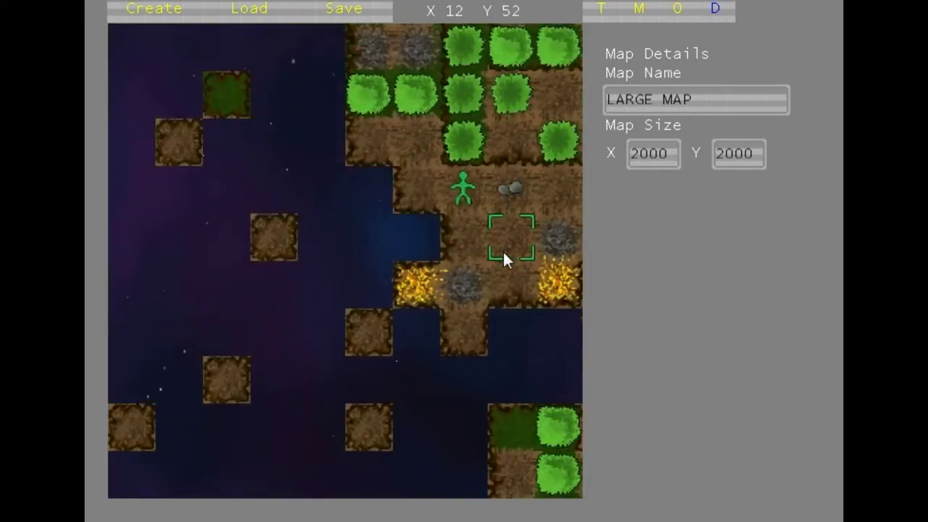
Step: Examine the map southeast of X 12 Y 52, as far as the scattered tiles around X 26 Y 94
key(Right)
key(Right)
key(Right)
key(Right)
key(Right)
key(Right)
key(Right)
key(Right)
key(Right)
key(Right)
key(Right)
key(Right)
key(Right)
key(Right)
key(Down)
key(Down)
key(Down)
key(Down)
key(Down)
key(Down)
key(Down)
key(Down)
key(Down)
key(Down)
key(Down)
key(Down)
key(Down)
key(Down)
key(Down)
key(Down)
key(Down)
key(Down)
key(Down)
key(Down)
key(Down)
key(Down)
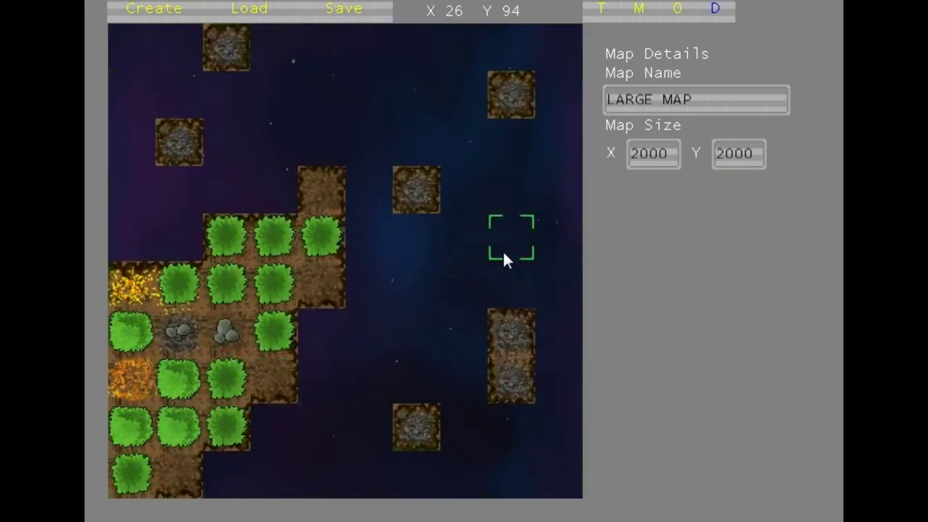
Step: Examine the map northwest of X 26 Y 94, as far as the spawns and lava-like tiles around X 14 Y 36
key(Left)
key(Left)
key(Left)
key(Left)
key(Left)
key(Left)
key(Left)
key(Left)
key(Left)
key(Left)
key(Left)
key(Left)
key(Up)
key(Up)
key(Up)
key(Up)
key(Up)
key(Up)
key(Up)
key(Up)
key(Up)
key(Up)
key(Up)
key(Up)
key(Up)
key(Up)
key(Up)
key(Up)
key(Up)
key(Up)
key(Up)
key(Up)
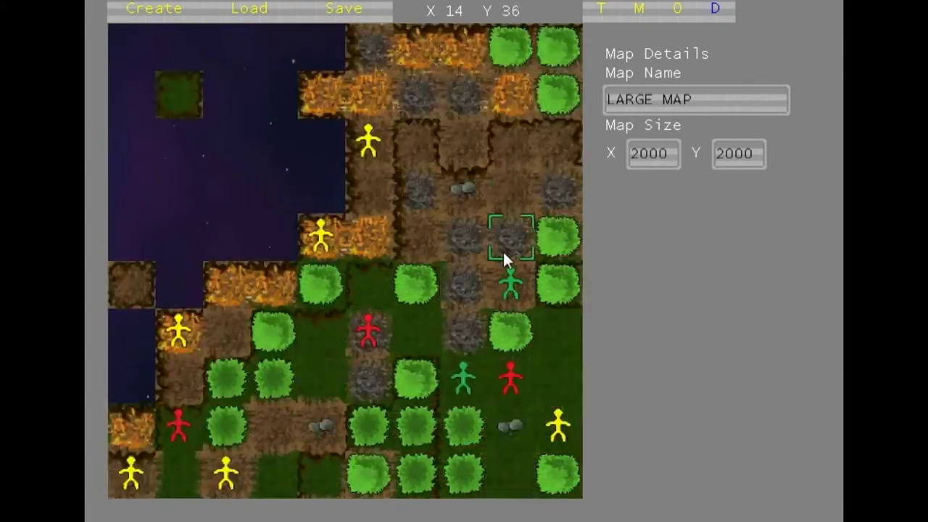
Step: Examine the map's northwestern corner around X 6 Y 4
key(Left)
key(Left)
key(Left)
key(Left)
key(Left)
key(Left)
key(Up)
key(Up)
key(Up)
key(Up)
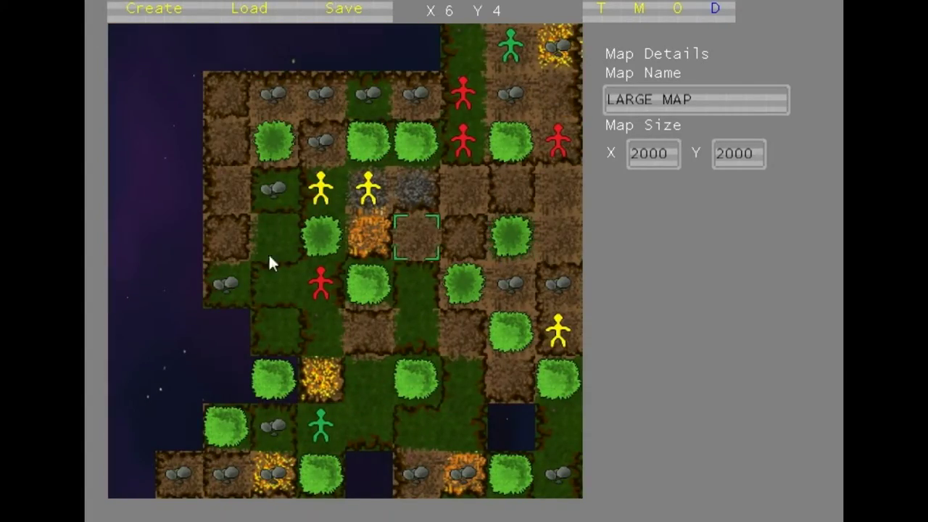
Step: Examine the map southeast of X 6 Y 4, as far as the grass and tree area around X 33 Y 14
key(Right)
key(Right)
key(Right)
key(Right)
key(Right)
key(Right)
key(Right)
key(Right)
key(Right)
key(Right)
key(Right)
key(Right)
key(Right)
key(Right)
key(Right)
key(Right)
key(Right)
key(Right)
key(Right)
key(Right)
key(Down)
key(Down)
key(Down)
key(Down)
key(Down)
key(Down)
key(Down)
key(Down)
key(Down)
key(Right)
key(Right)
key(Right)
key(Right)
key(Right)
key(Right)
key(Right)
key(Right)
key(Right)
key(Right)
key(Right)
key(Right)
key(Right)
key(Right)
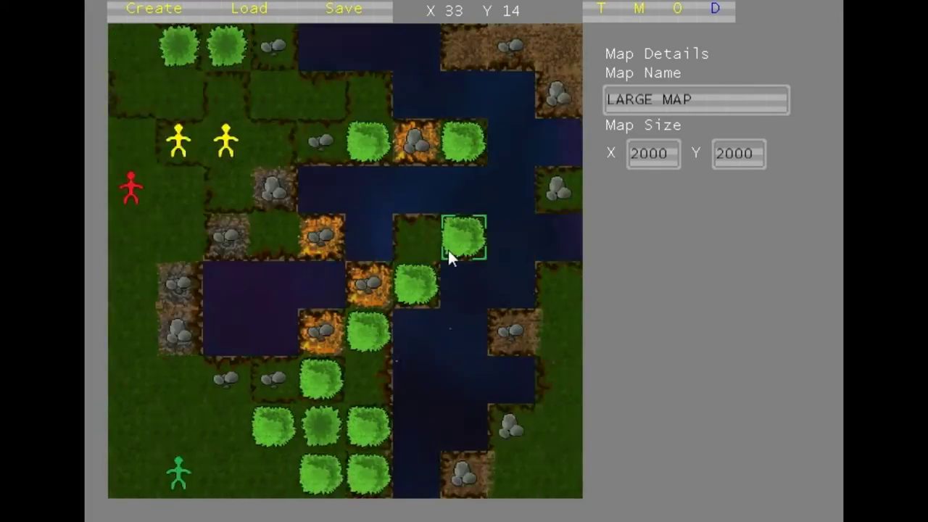
Step: Examine the map back northwest from X 33 Y 14 to the corner area at X 6 Y 4
key(Left)
key(Left)
key(Left)
key(Left)
key(Left)
key(Left)
key(Left)
key(Left)
key(Left)
key(Left)
key(Left)
key(Left)
key(Left)
key(Left)
key(Left)
key(Left)
key(Left)
key(Left)
key(Left)
key(Left)
key(Up)
key(Up)
key(Up)
key(Up)
key(Up)
key(Up)
key(Up)
key(Up)
key(Up)
key(Up)
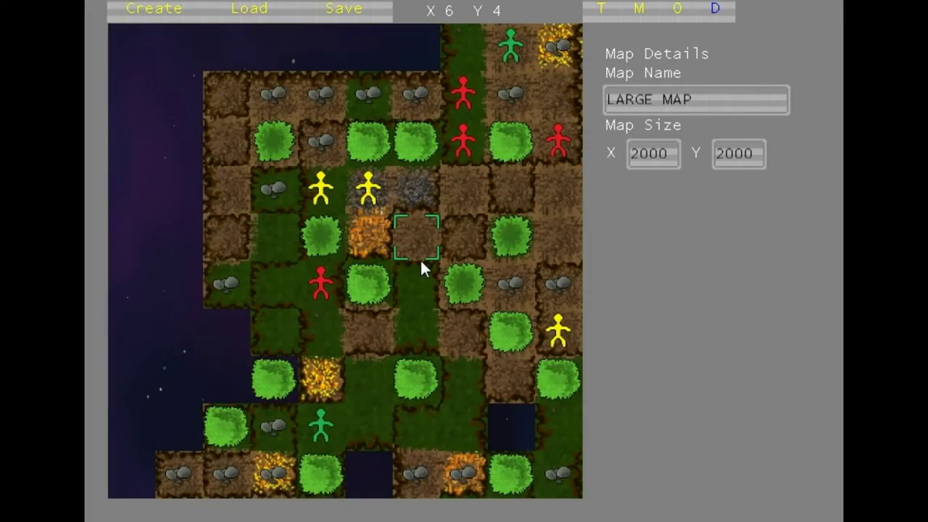
Step: Examine the map's northern edge eastward along row Y 4, from X 6 to X 54
key(Right)
key(Right)
key(Right)
key(Right)
key(Right)
key(Right)
key(Right)
key(Right)
key(Right)
key(Right)
key(Right)
key(Right)
key(Right)
key(Right)
key(Right)
key(Right)
key(Right)
key(Right)
key(Right)
key(Right)
key(Right)
key(Right)
key(Right)
key(Right)
key(Right)
key(Right)
key(Right)
key(Right)
key(Right)
key(Right)
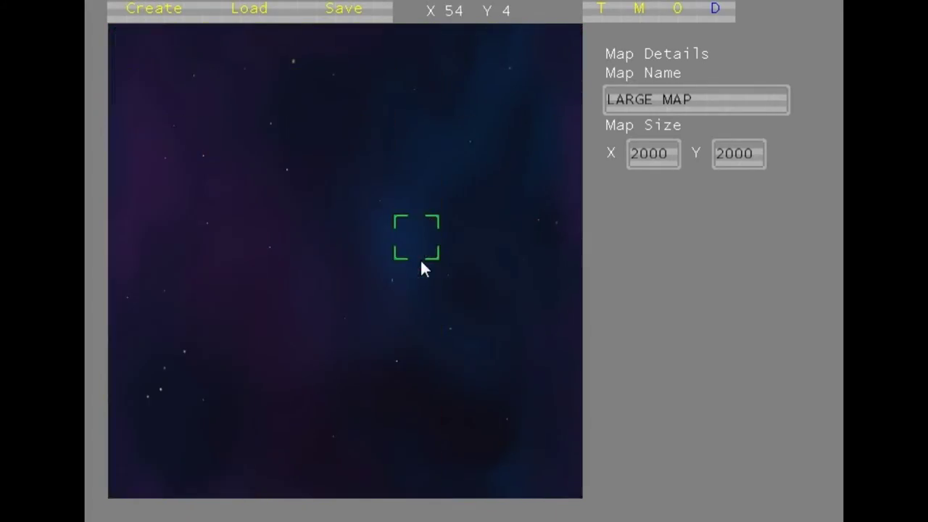
Step: Examine the map's northern edge back westward from X 54 Y 4
key(Left)
key(Left)
key(Left)
key(Left)
key(Left)
key(Left)
key(Left)
key(Left)
key(Left)
key(Left)
key(Left)
key(Left)
key(Left)
key(Left)
key(Left)
key(Left)
key(Left)
key(Left)
key(Left)
key(Left)
key(Up)
key(Up)
key(Right)
key(Right)
key(Right)
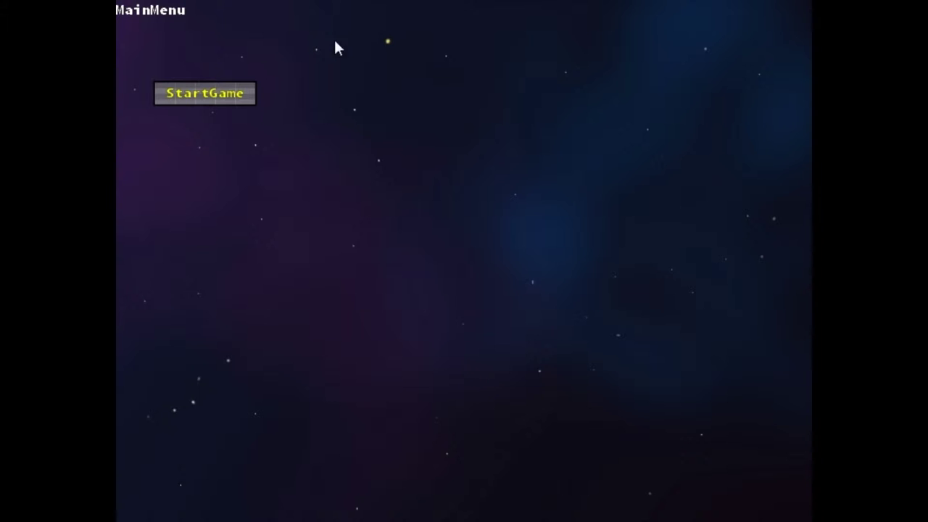
Step: Start the game from the main menu and set the particle's two Angle values to 0 and its numeric Fade value to 3
click(192, 96)
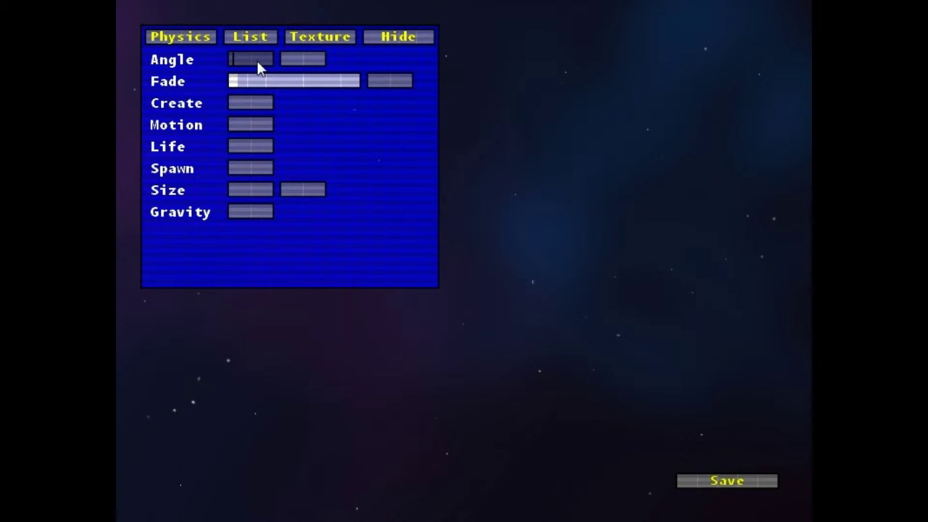
text(0)
click(301, 63)
text(0)
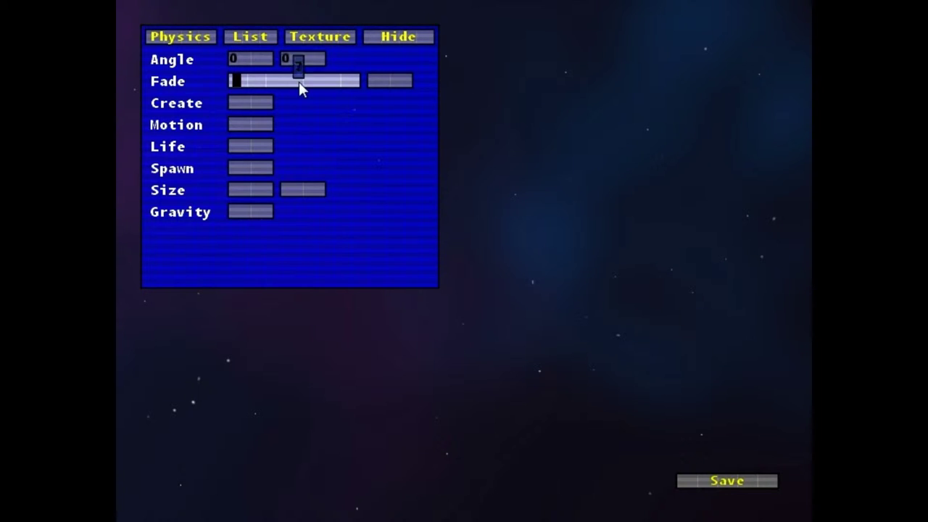
drag(299, 82, 336, 83)
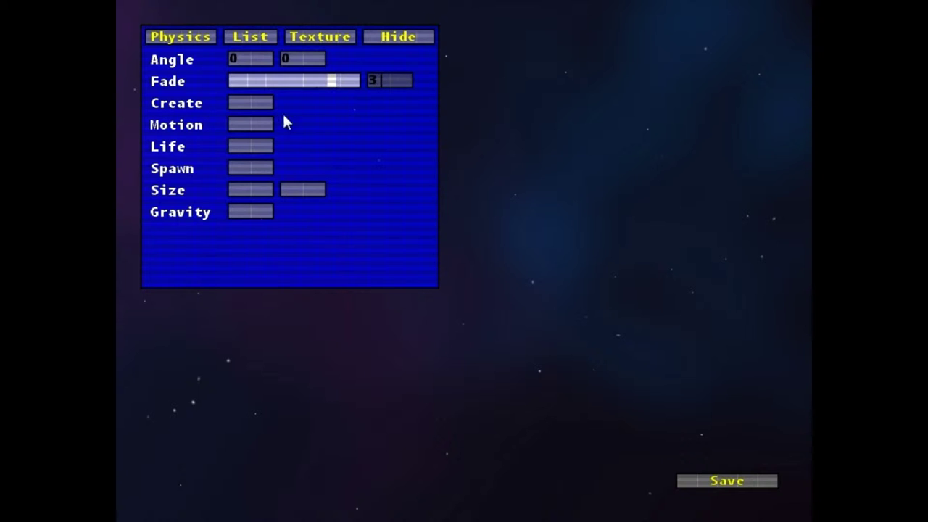
Step: Set the particle's Create value to 50, Motion to 1 and Life to 0
click(259, 106)
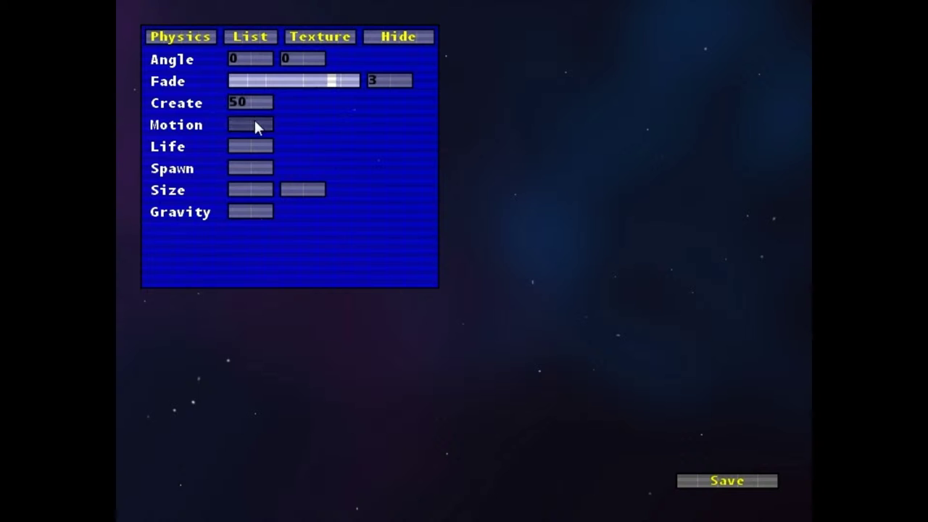
click(255, 124)
text(1)
click(265, 148)
click(378, 80)
click(247, 145)
click(246, 170)
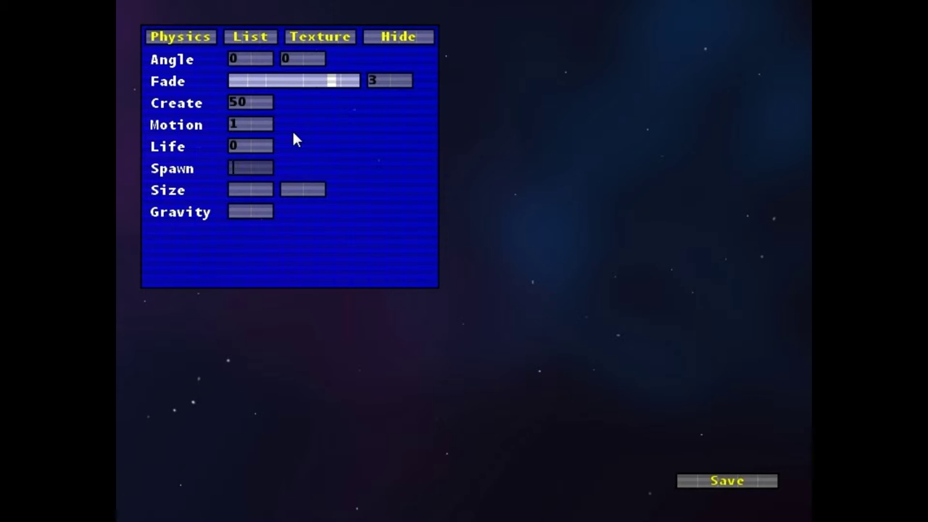
Step: Set Spawn to 0, Size to 500 and 0, and Gravity to 1, and try to save the particle settings
text(0500)
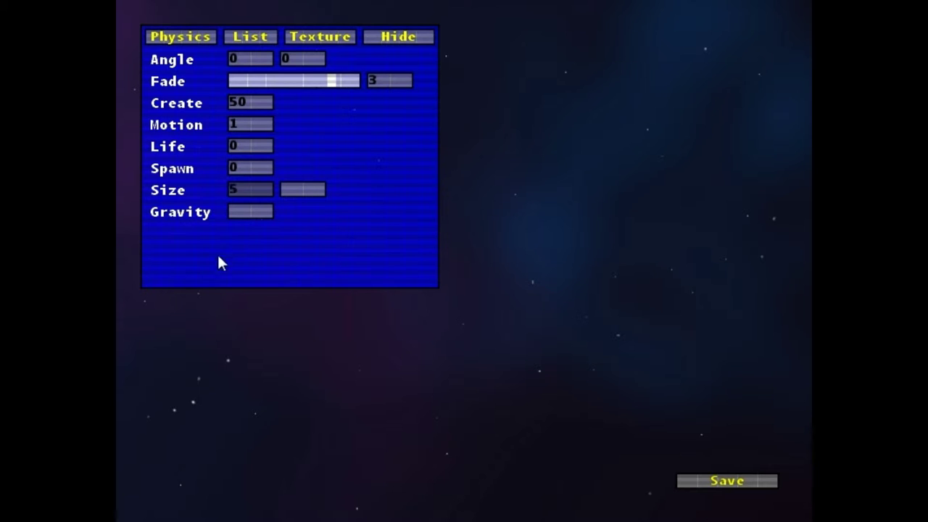
click(306, 195)
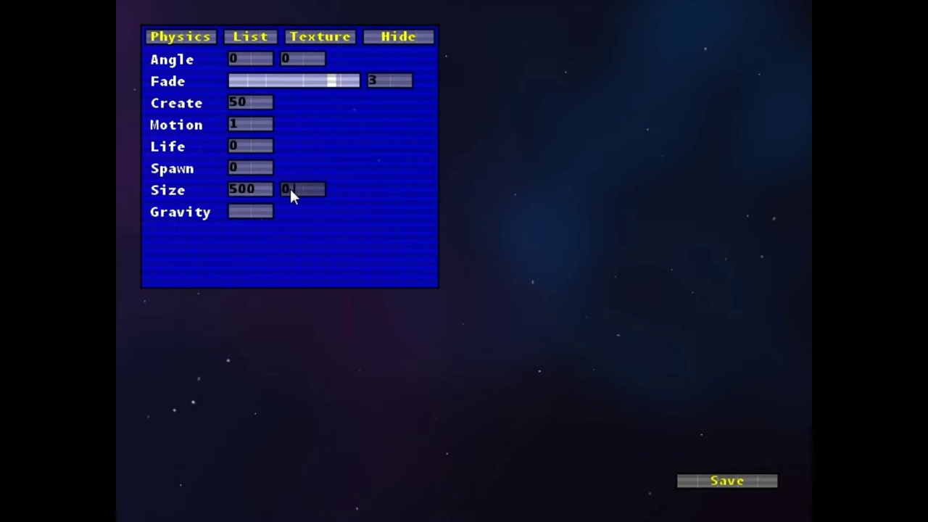
click(259, 212)
text(0)
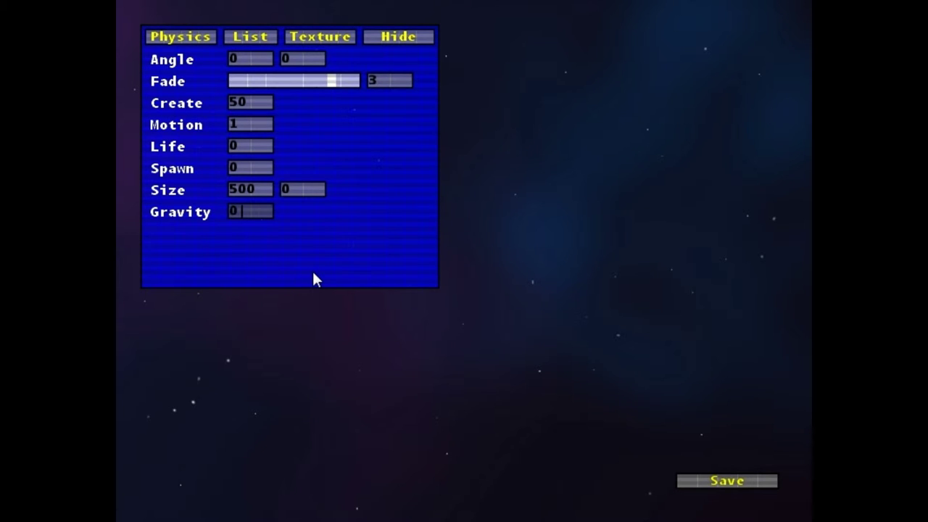
key(BackSpace)
text(1)
click(725, 481)
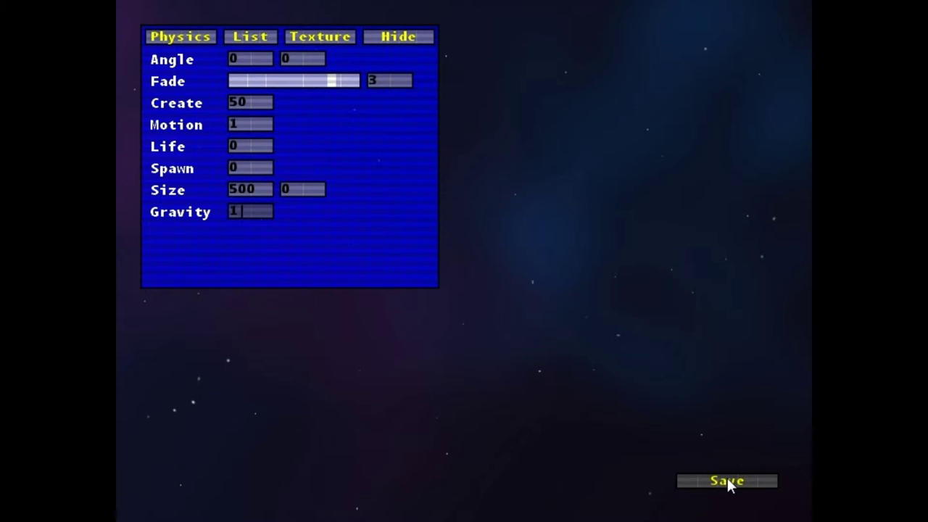
Step: Create two particles in the particle list and check the second one's physics values
click(252, 37)
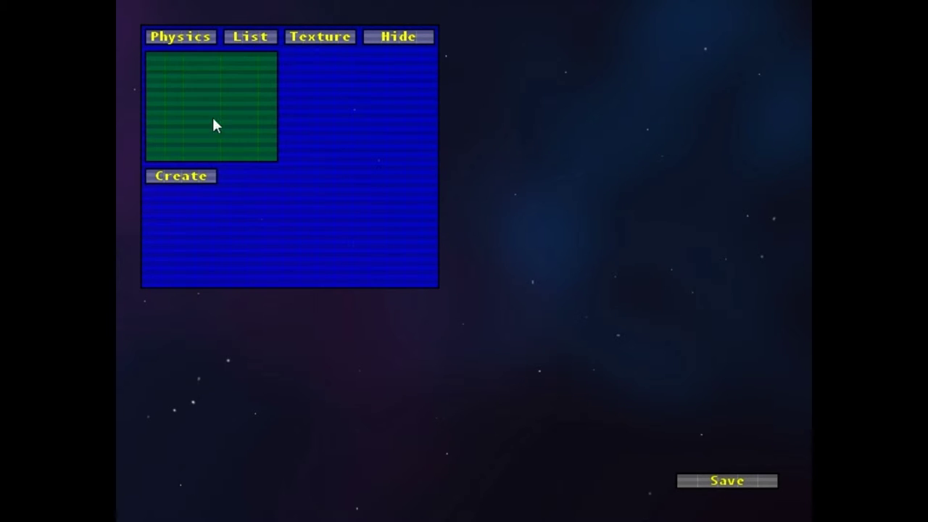
click(194, 177)
click(231, 38)
click(181, 176)
click(239, 82)
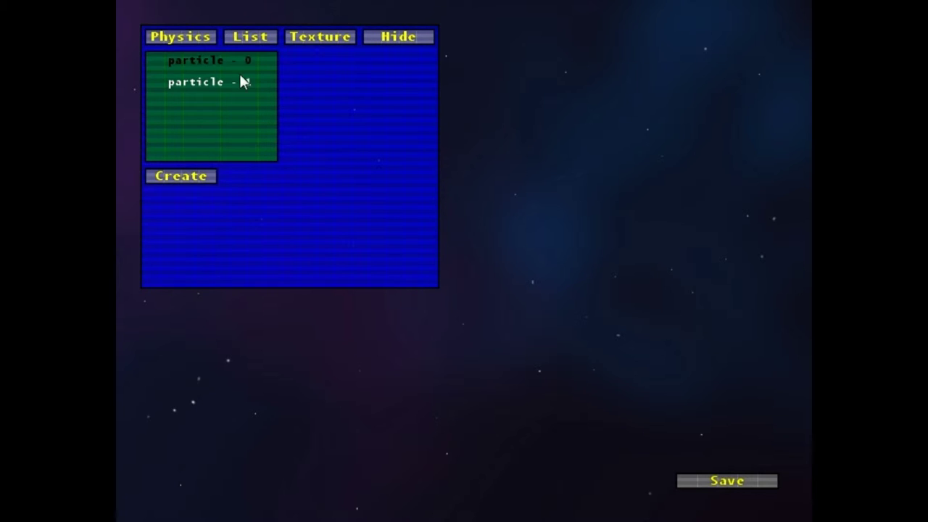
click(197, 38)
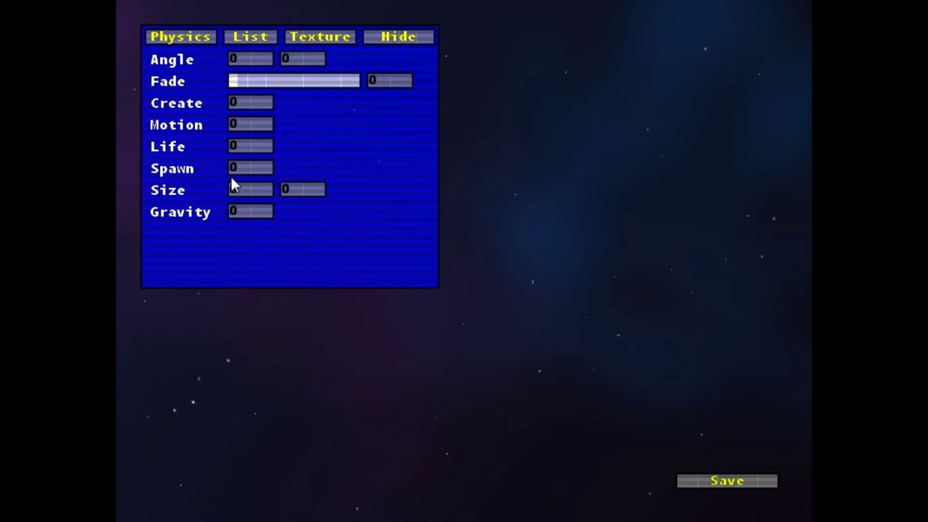
click(264, 36)
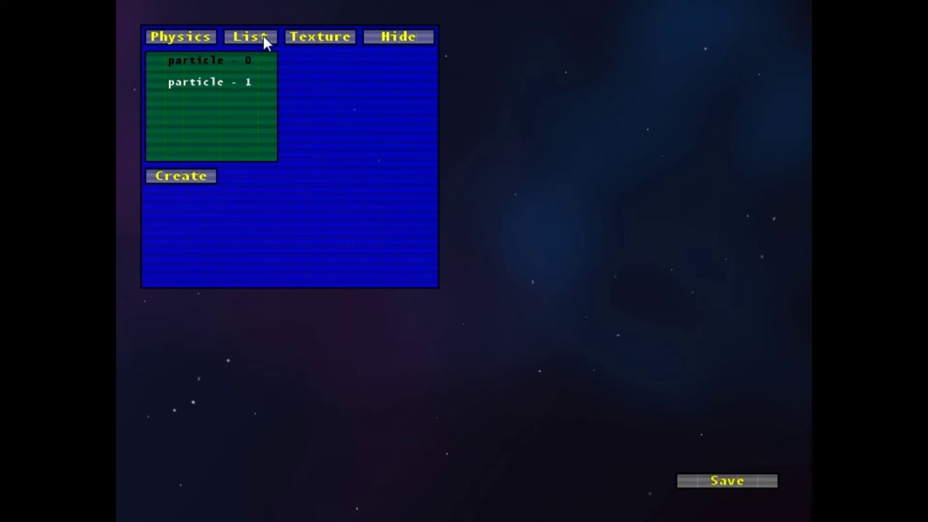
Step: Select the first particle and set its numeric Fade value to 3, Create to 50 and Motion to 1
click(237, 61)
click(182, 39)
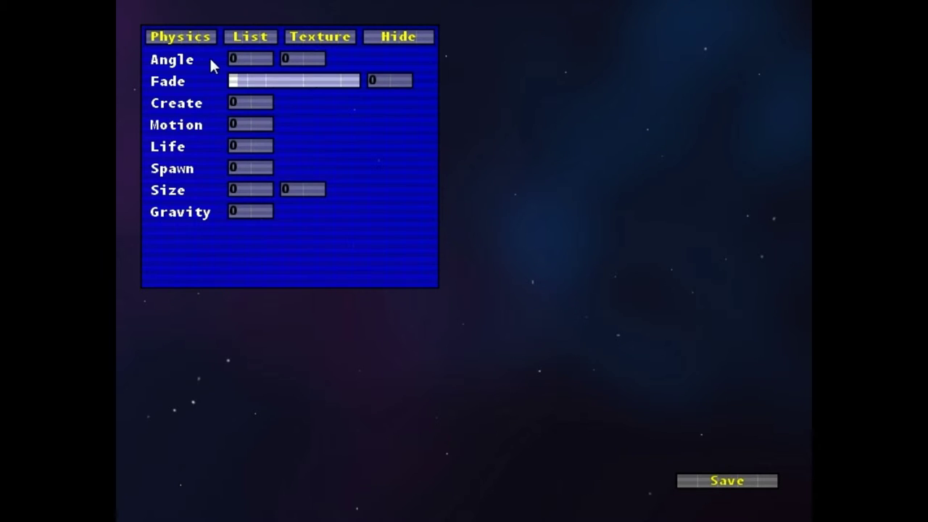
click(266, 37)
click(177, 34)
drag(266, 88, 357, 81)
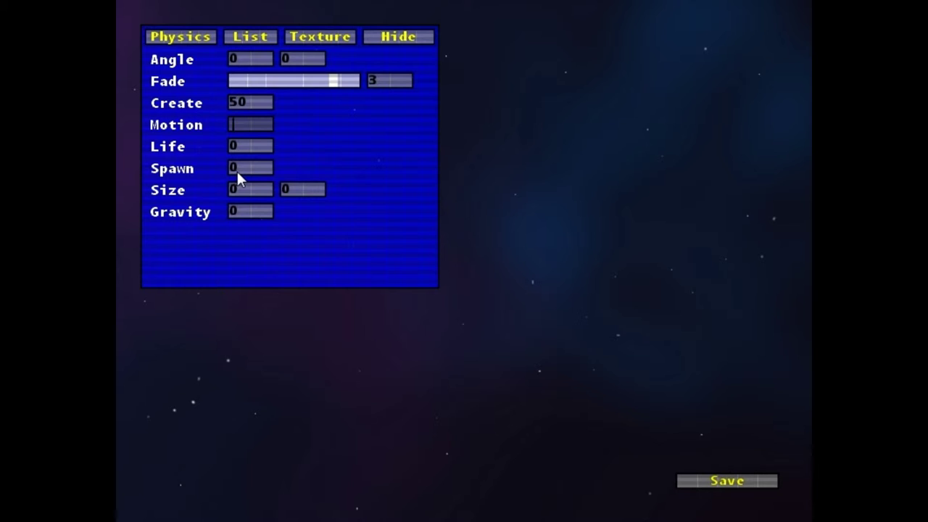
text(1)
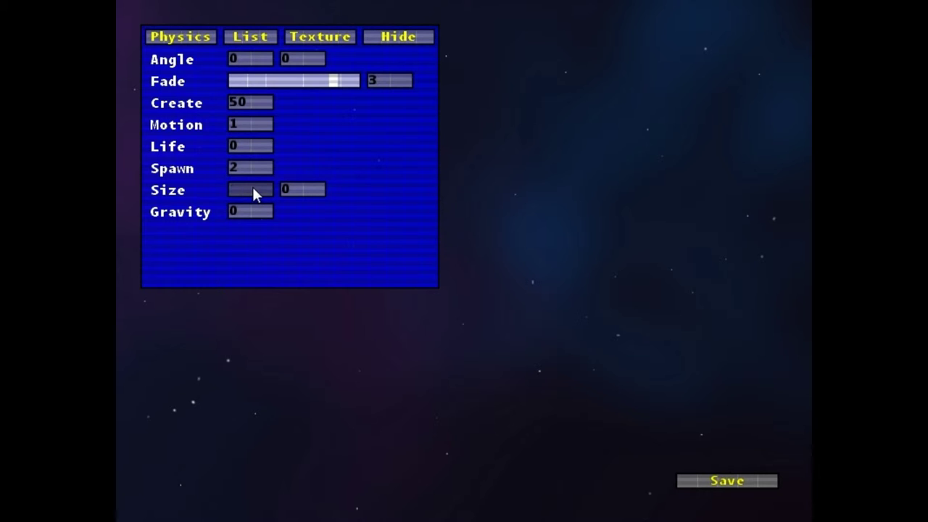
Step: Set the particle's Spawn to 2, first Size value to 500 and Gravity to 1, and save the settings
click(263, 211)
text(1)
click(705, 480)
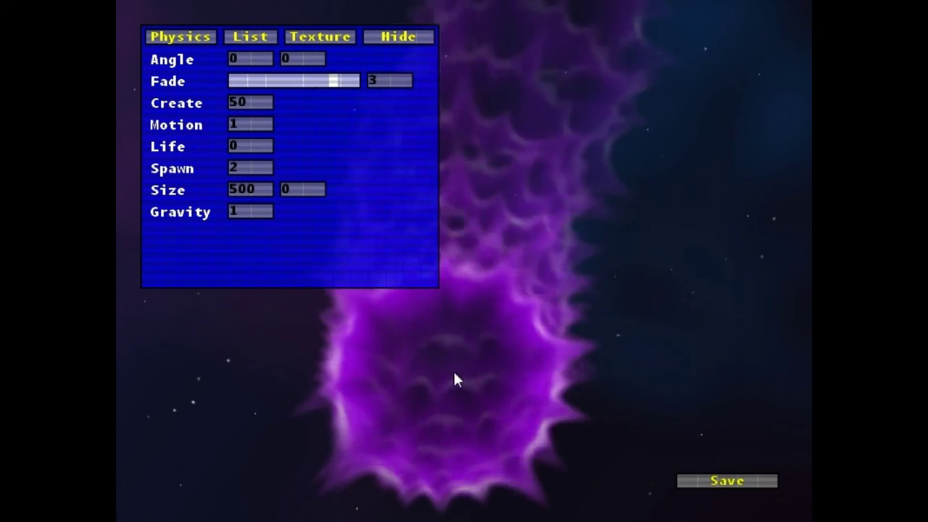
Step: Set the particle's first Size value to 200 and save the settings
click(236, 189)
text(20)
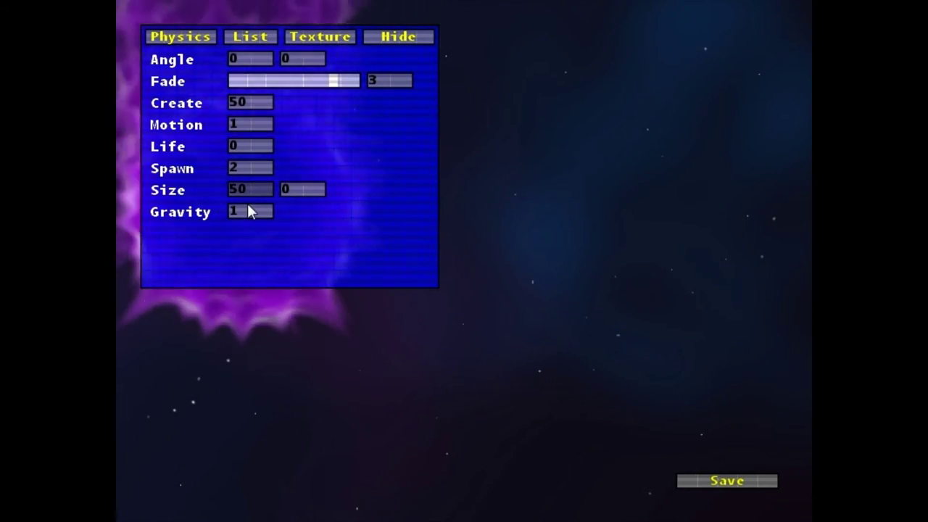
text(0)
click(754, 482)
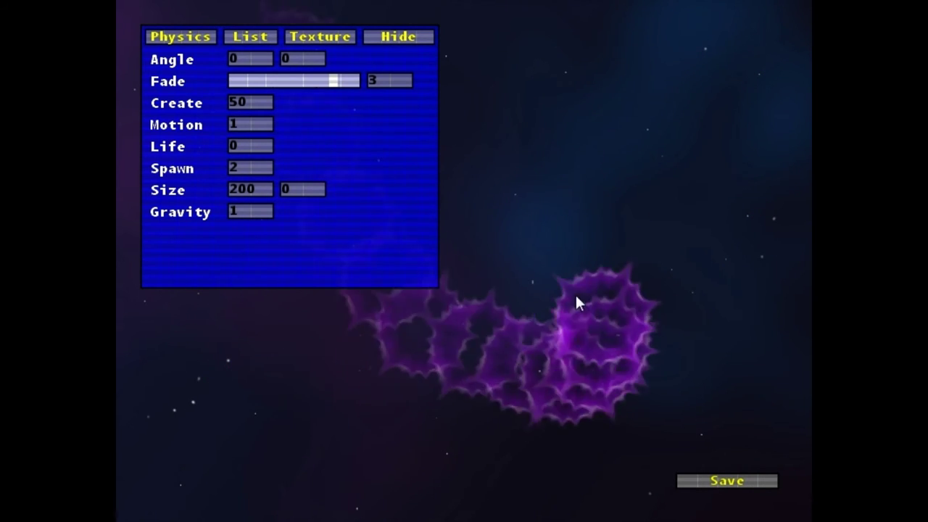
Step: Set the particle's Create value to 500 and Spawn to 0, previewing the trail after each change
click(254, 102)
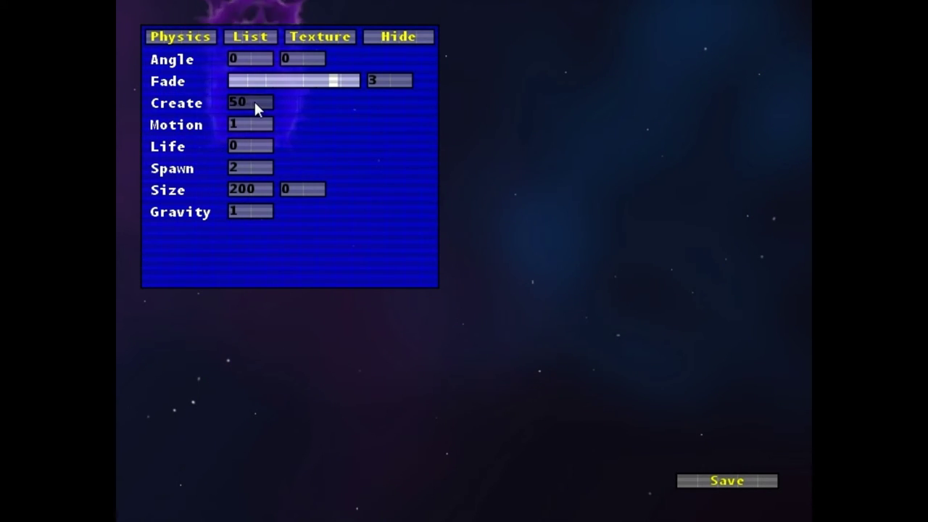
text(0)
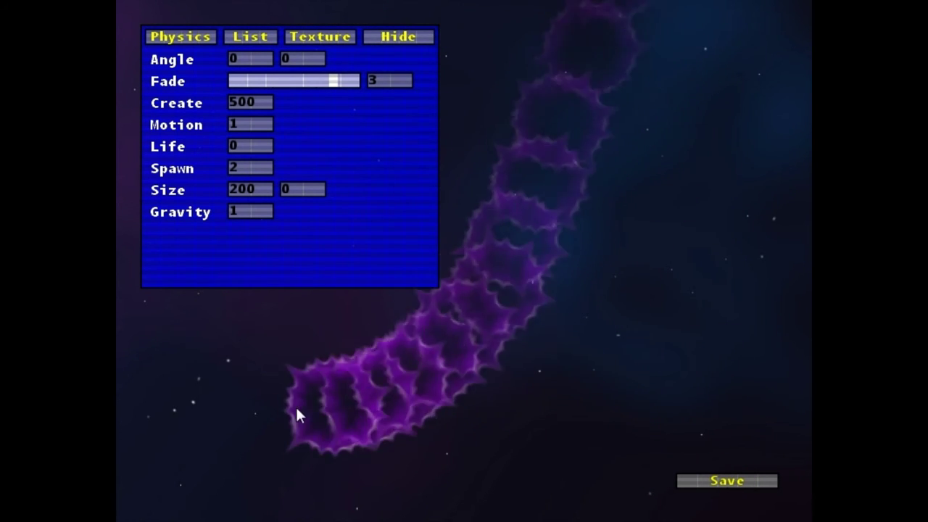
click(247, 168)
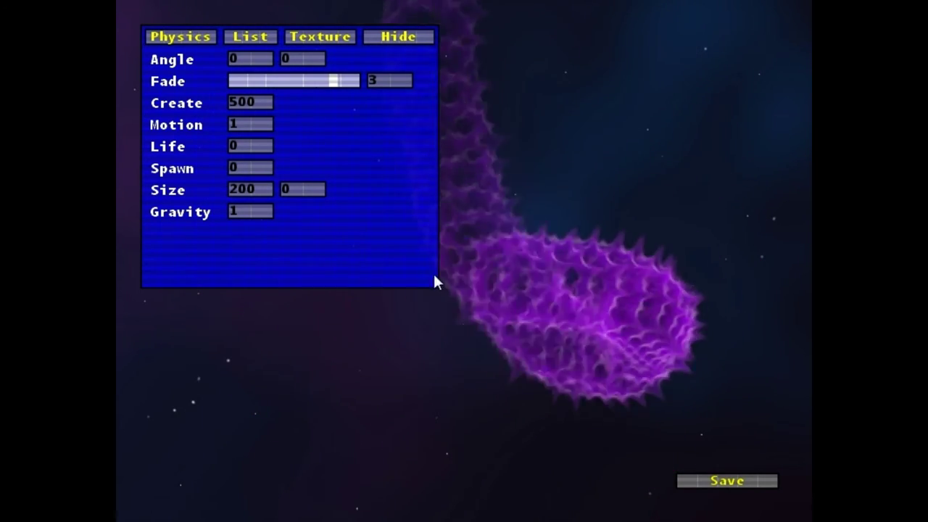
Step: Set the particle's first Size value to 50 and save the settings
click(262, 193)
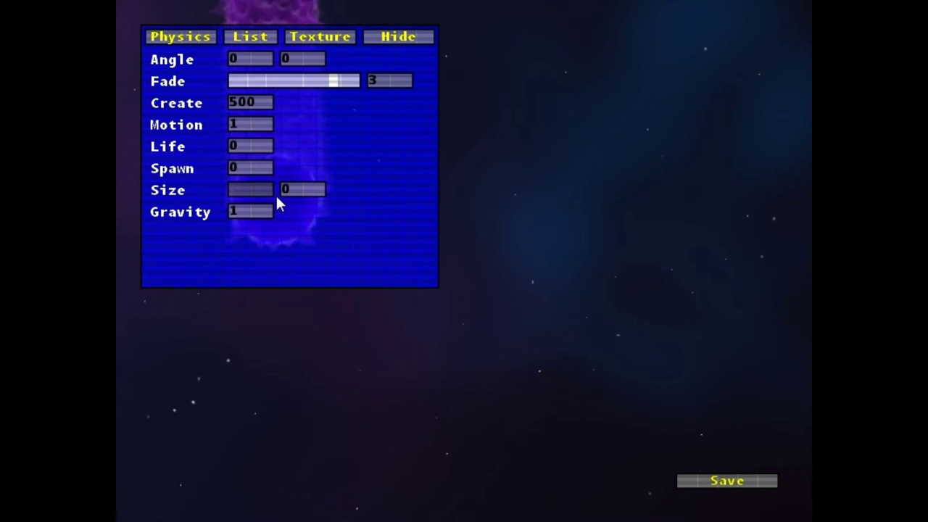
text(50)
click(722, 484)
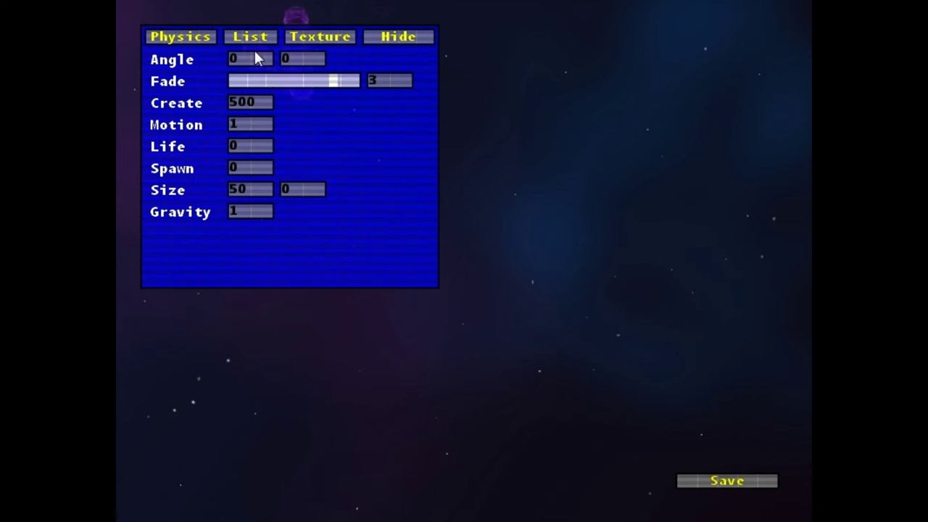
Step: Preview the glow2, fire and smoke textures on the particle in turn, and apply the liquid texture
click(318, 38)
click(195, 85)
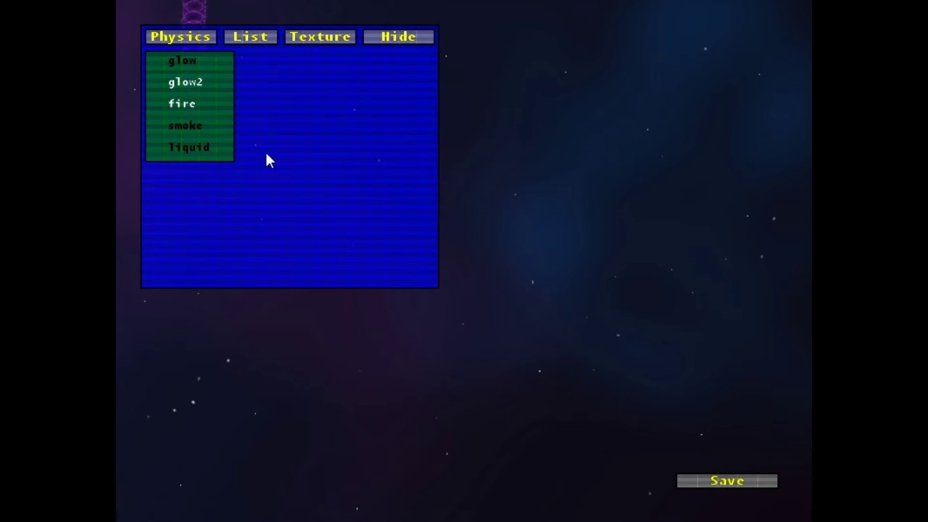
click(745, 482)
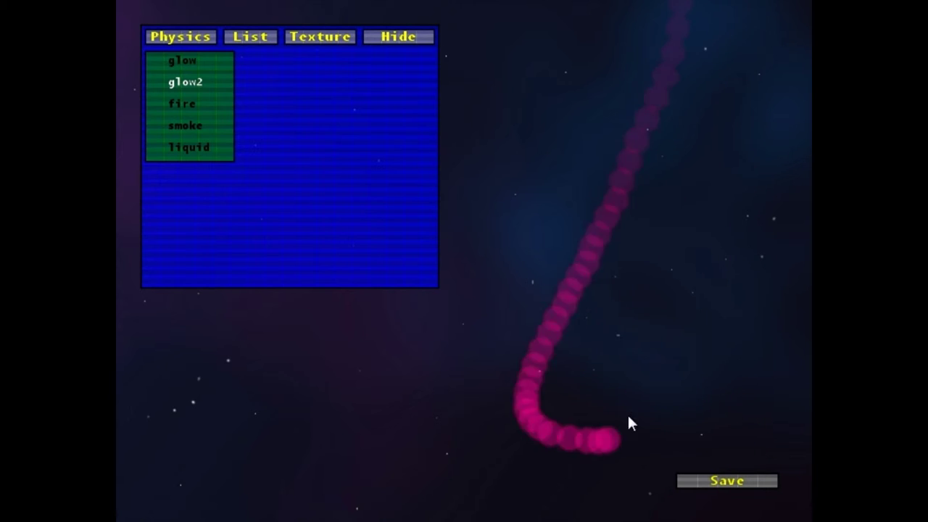
click(162, 109)
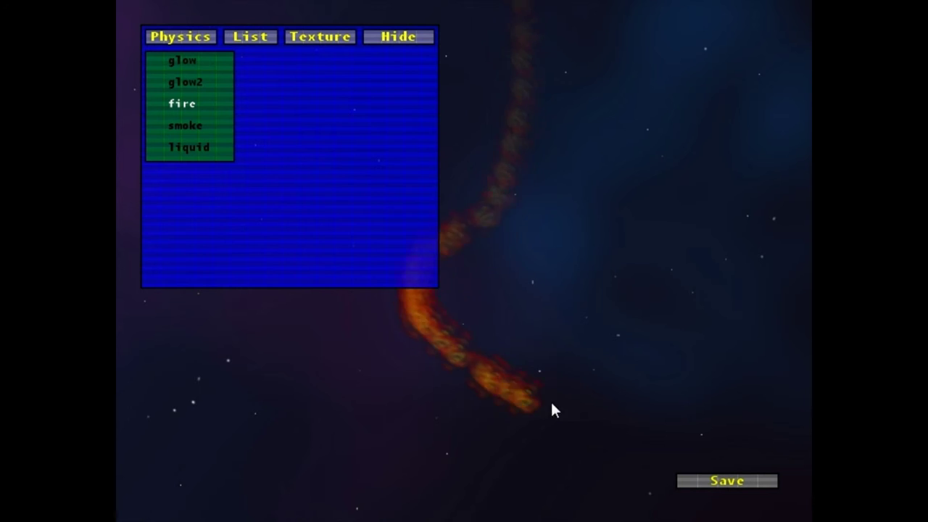
click(194, 127)
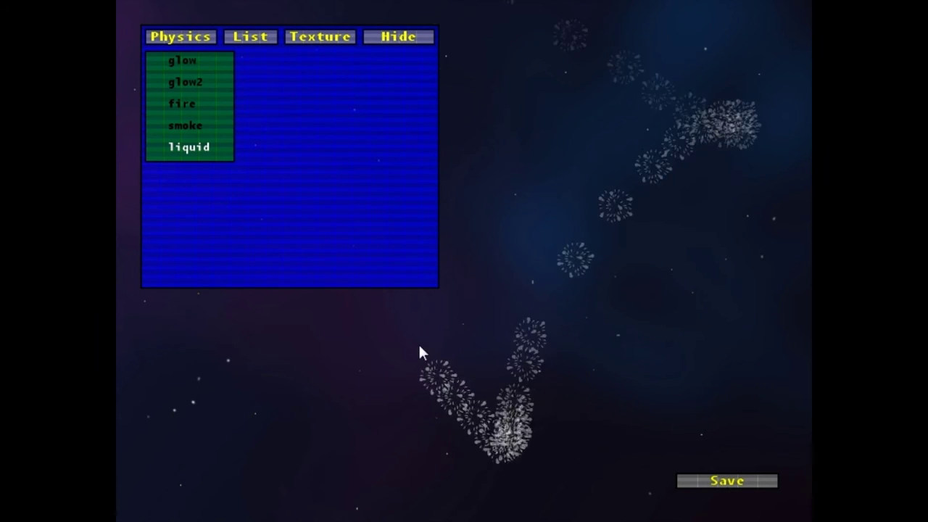
Step: Set the particle's first Angle value to 0.2, preview the effect, and set Motion to 10
click(190, 39)
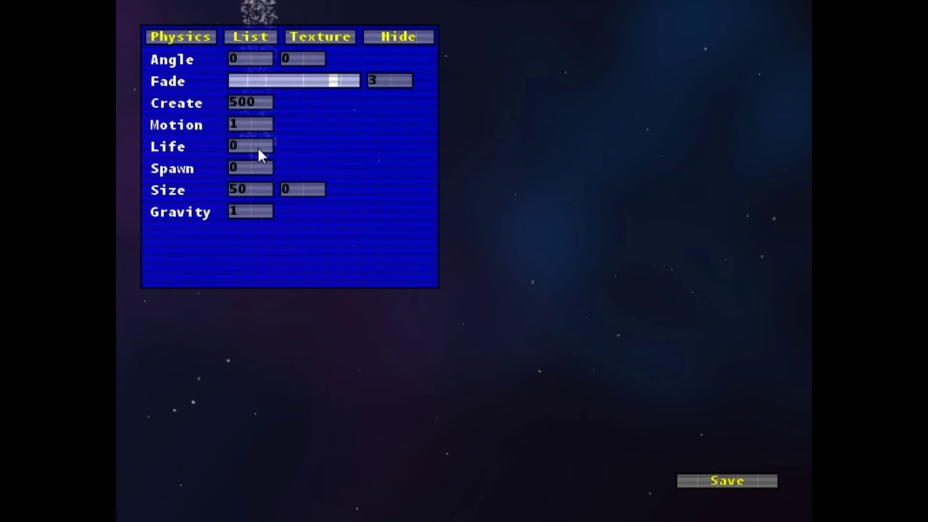
click(252, 63)
text(2)
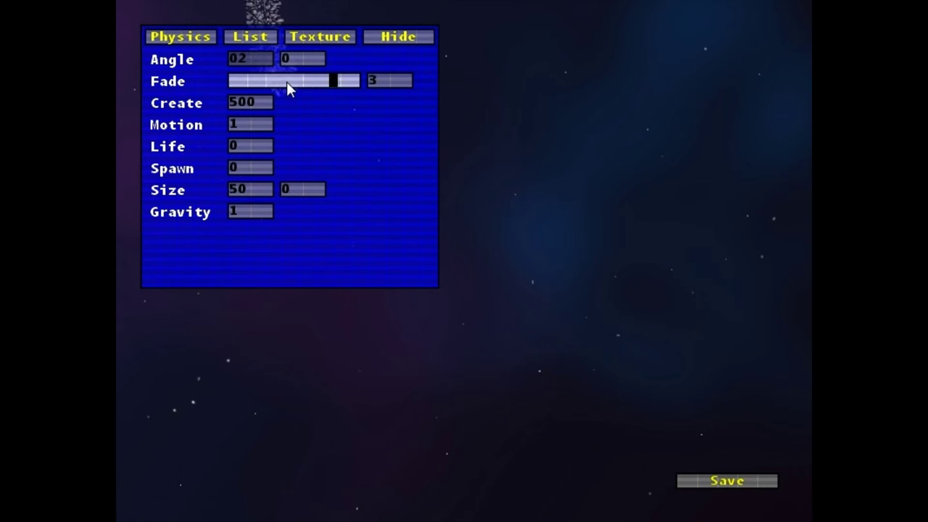
key(BackSpace)
text(.2)
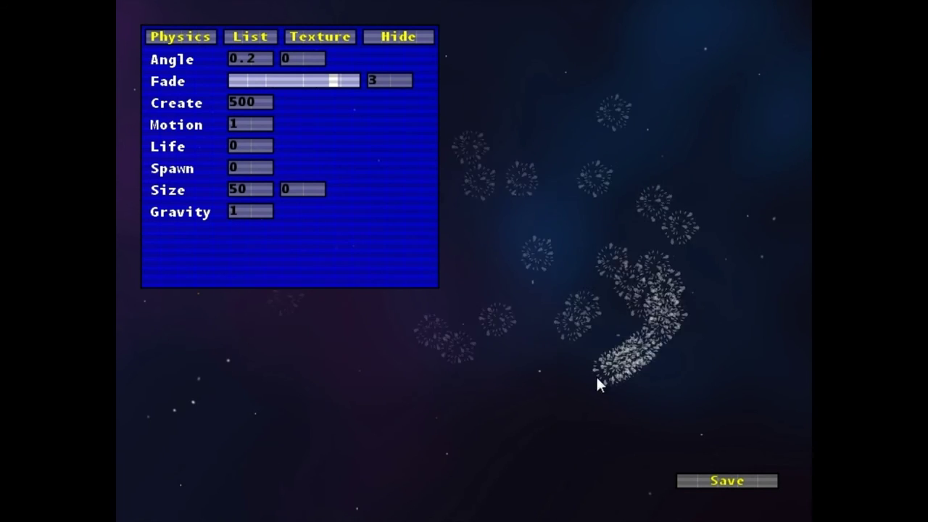
click(255, 124)
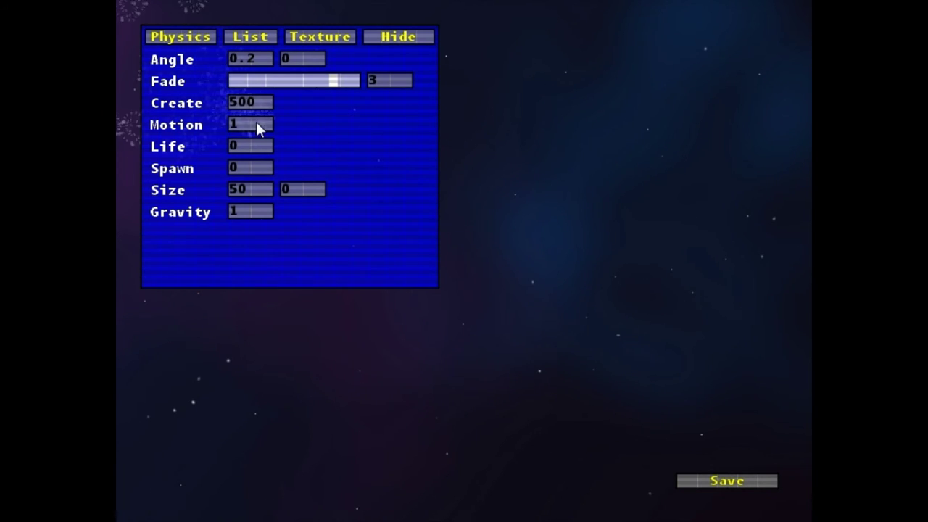
text(0)
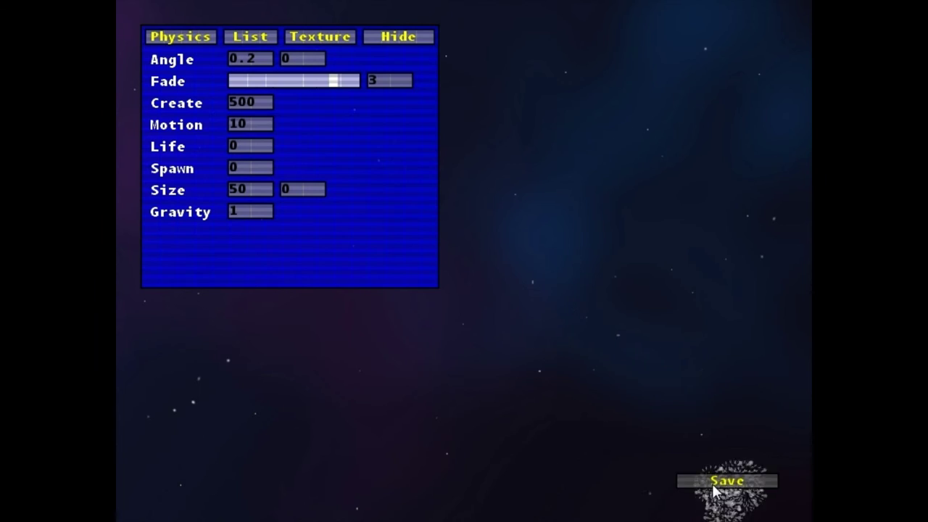